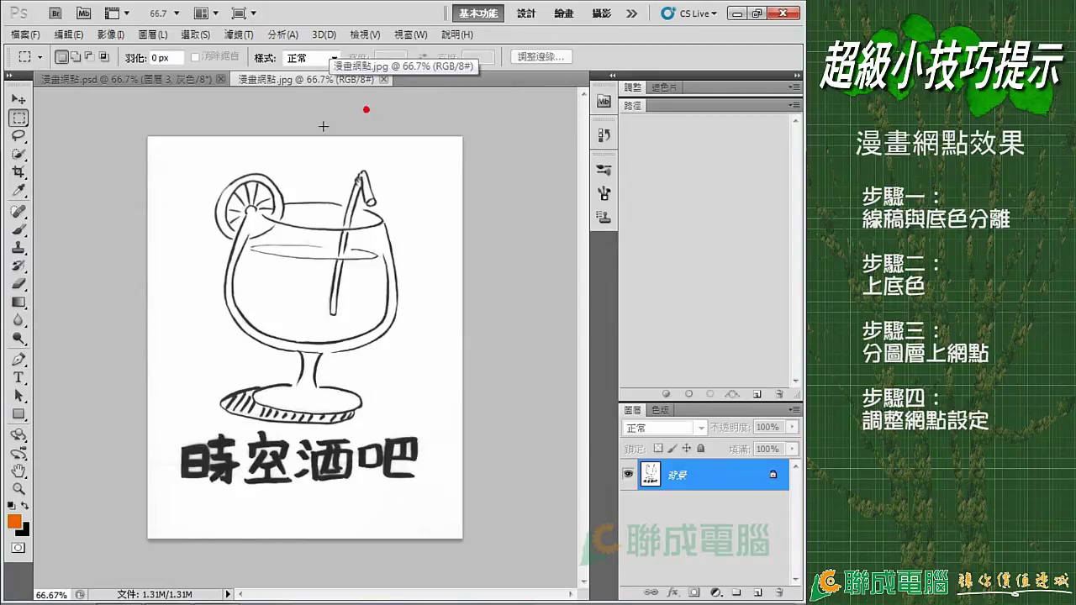
Convert the cocktail drawing 漫畫網點.jpg to Grayscale mode, discarding its colour information.
click(110, 35)
click(126, 52)
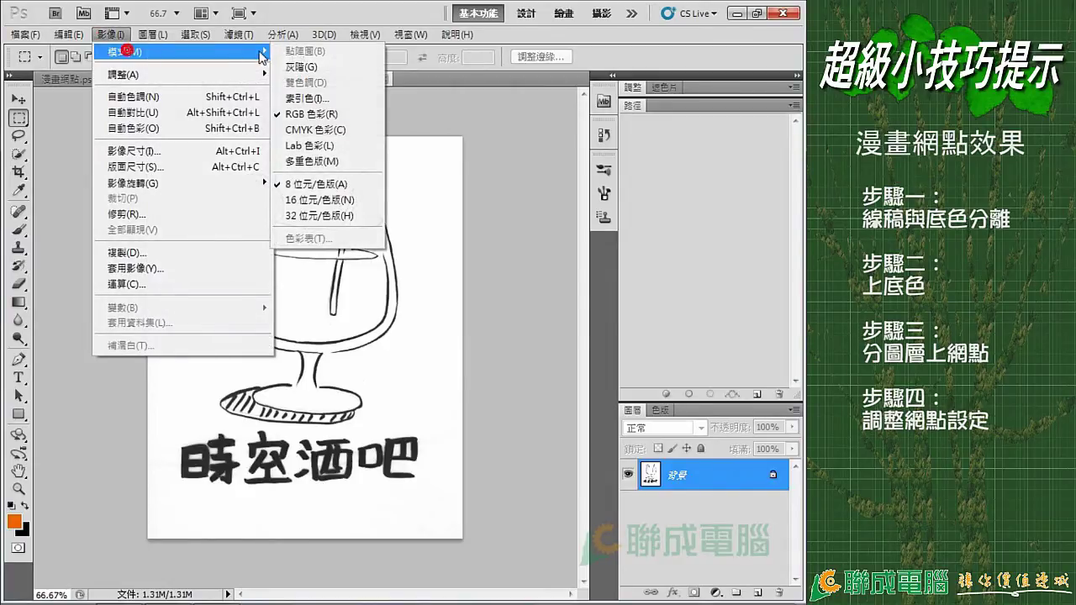
click(307, 66)
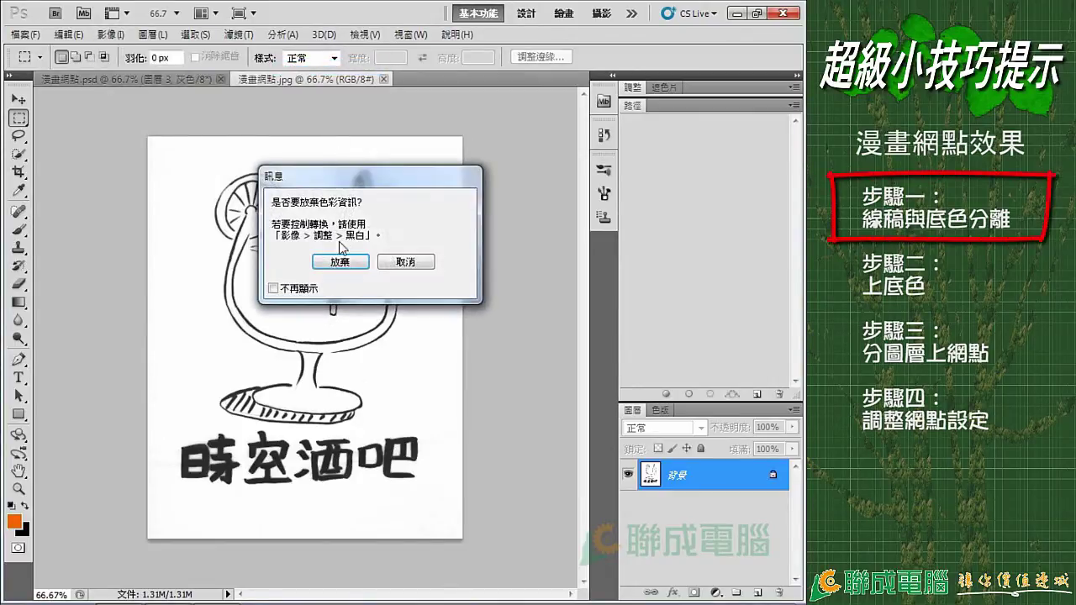
click(338, 263)
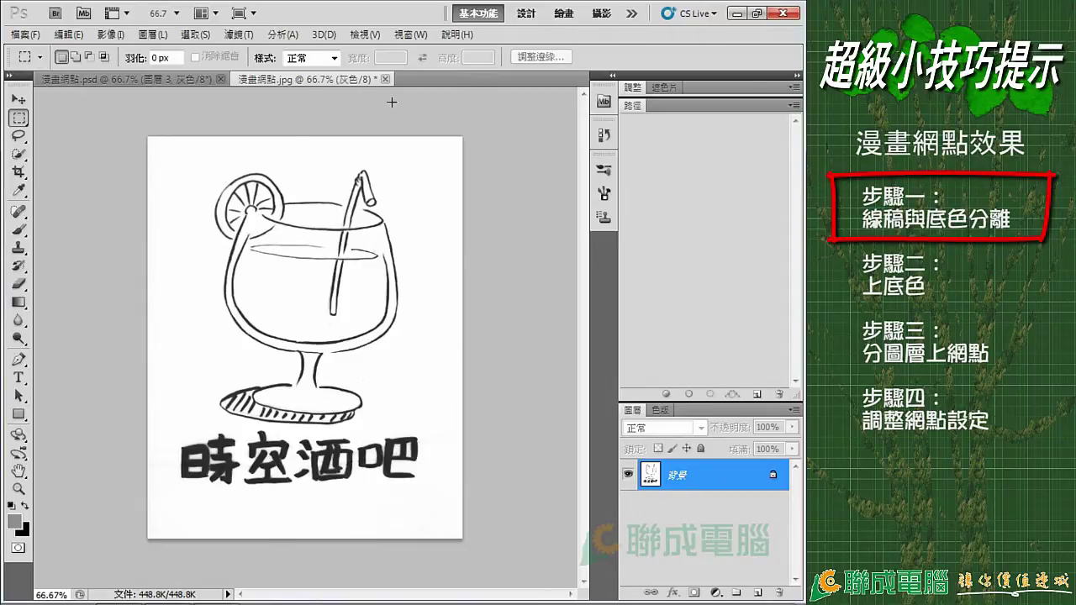
Duplicate the Gray channel in the Channels panel to create 灰色 拷貝.
click(662, 410)
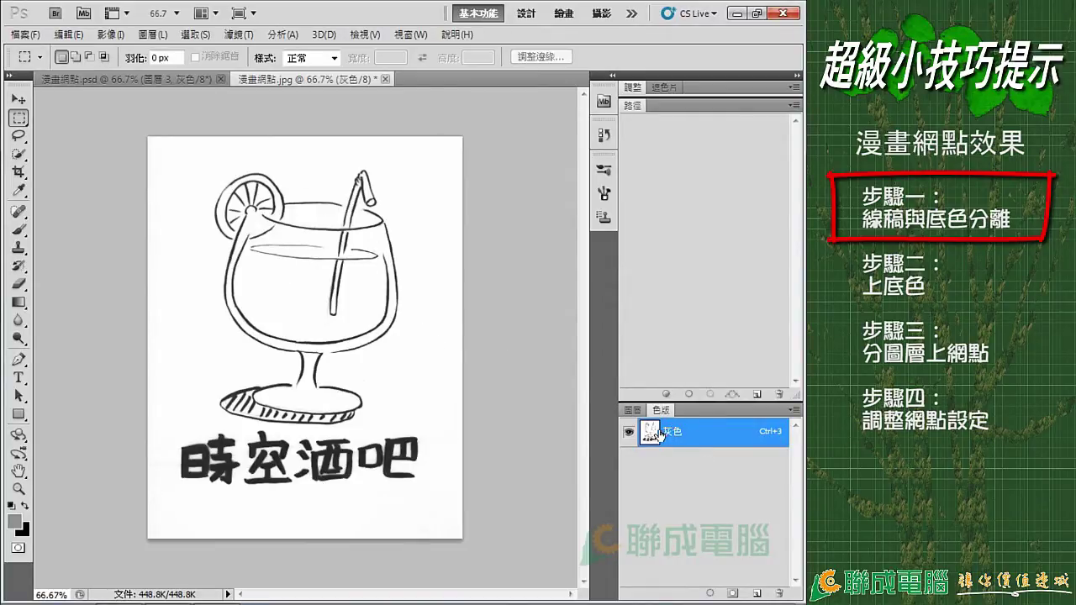
drag(660, 433, 758, 586)
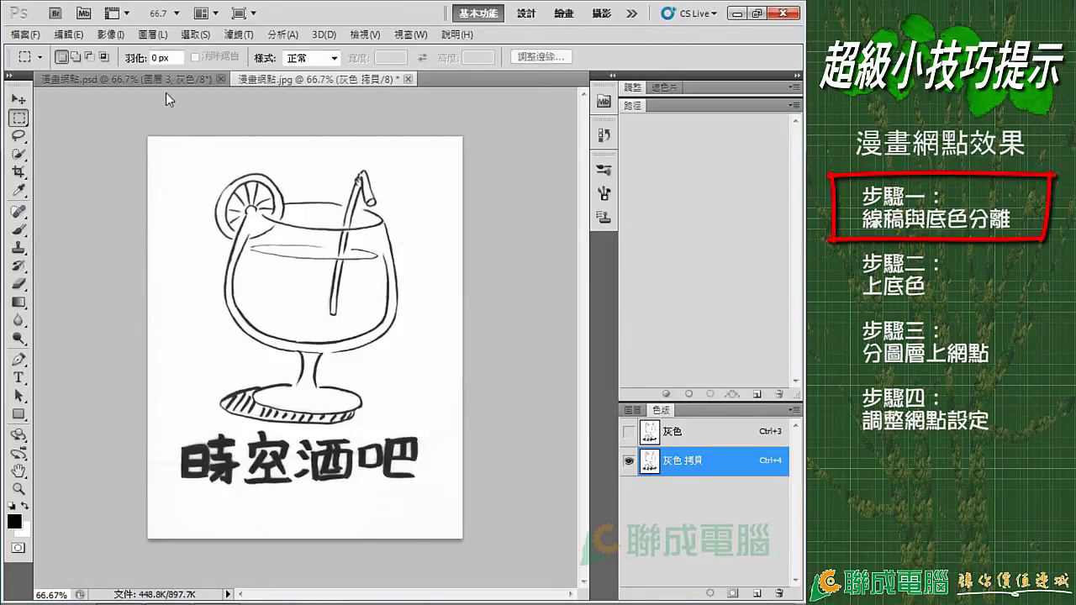
Apply Levels to the 灰色 拷貝 channel with input levels 46, 1.00 and 192.
click(103, 37)
mouse_move(135, 74)
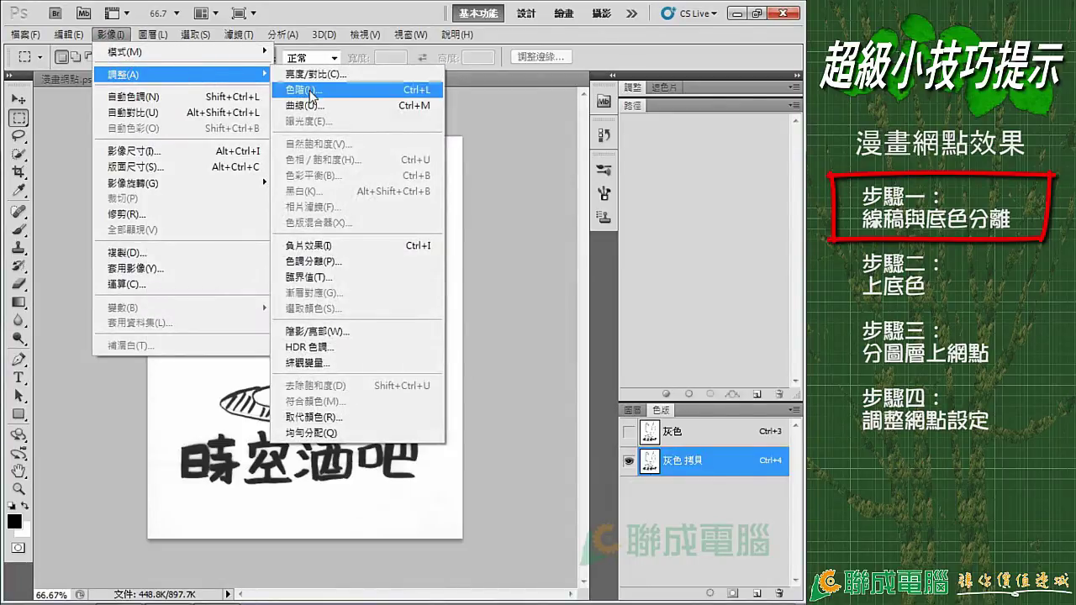
click(309, 90)
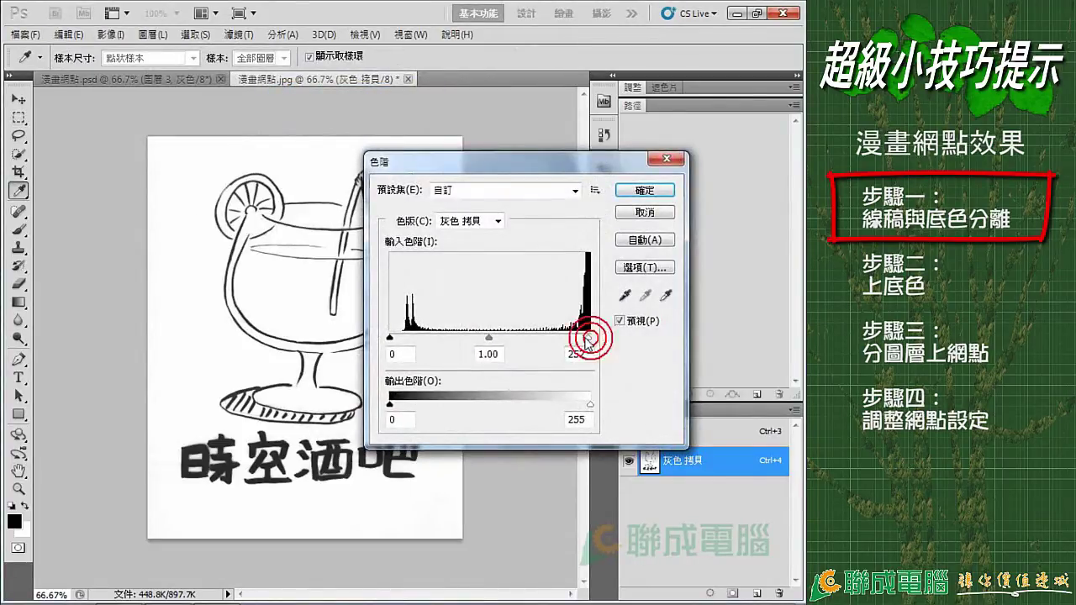
drag(592, 338, 541, 338)
drag(389, 337, 450, 336)
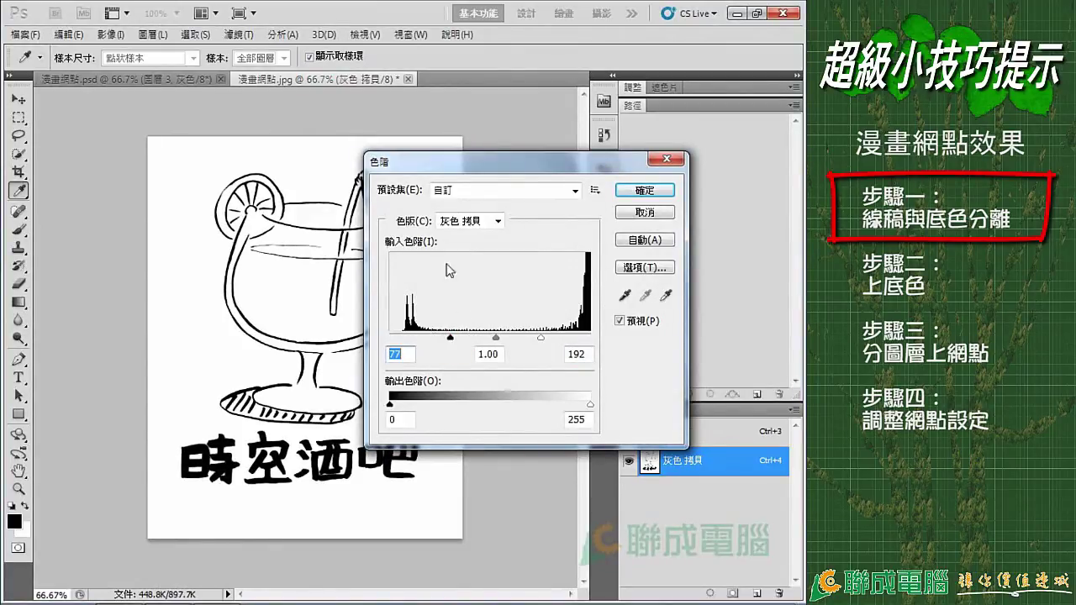
mouse_move(500, 161)
mouse_down()
mouse_move(520, 169)
mouse_move(535, 157)
mouse_up()
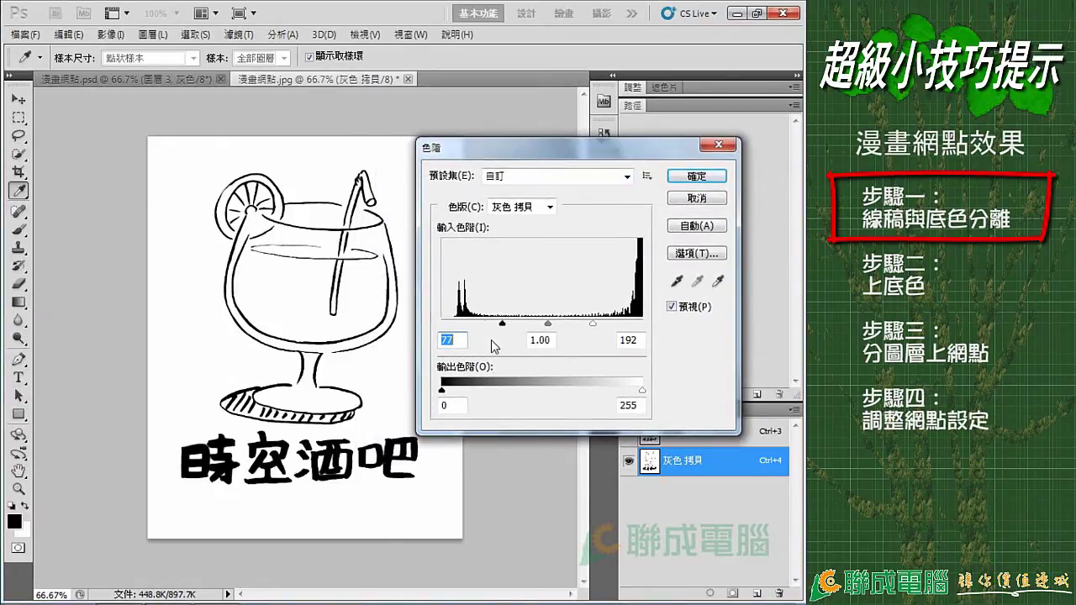
mouse_move(502, 323)
mouse_down()
mouse_move(511, 325)
mouse_move(478, 325)
mouse_up()
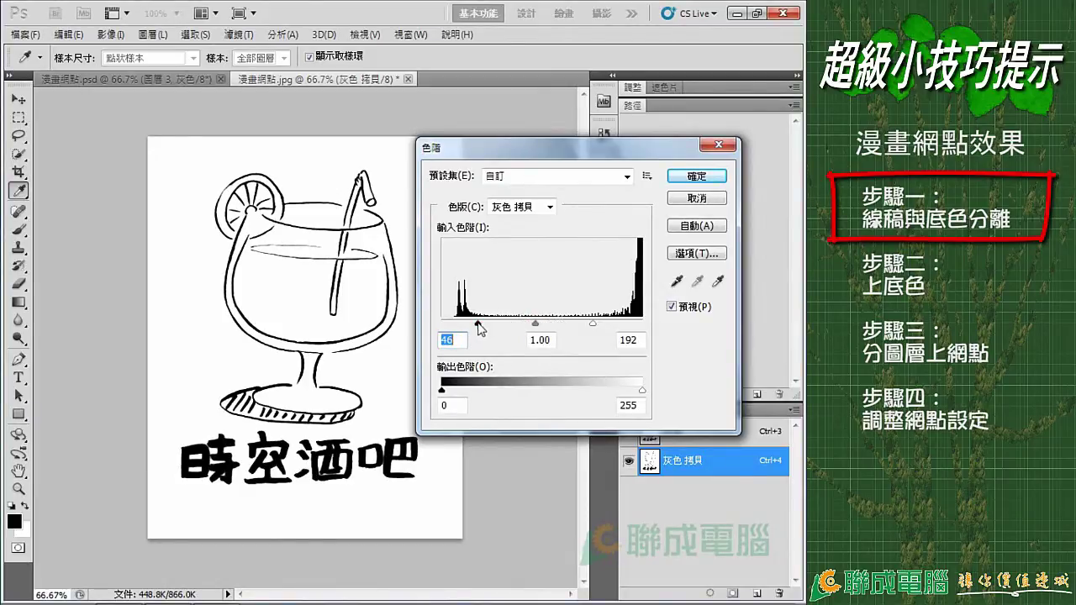
click(696, 176)
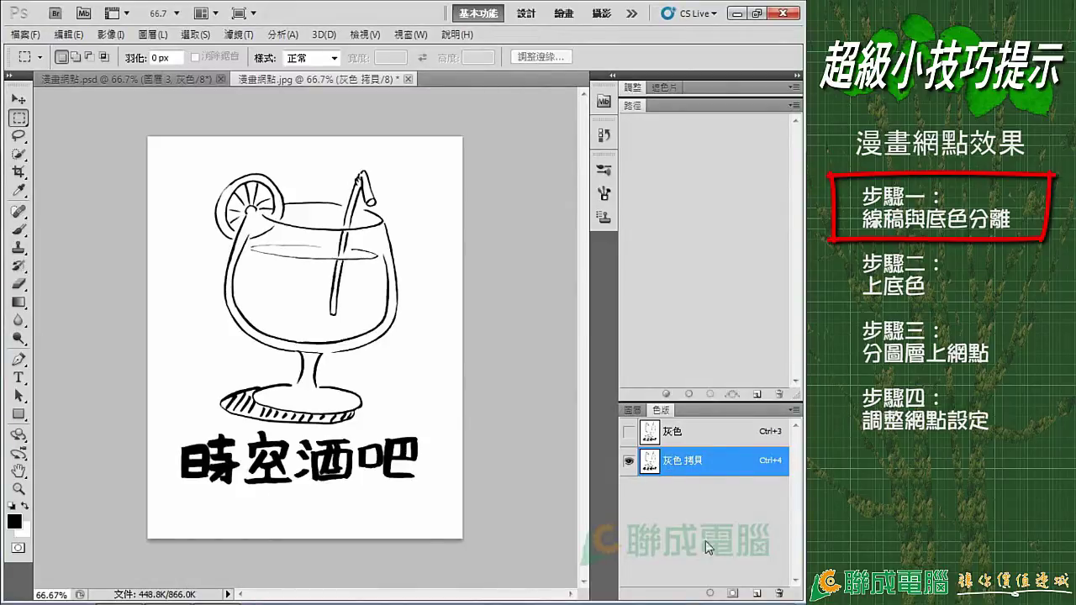
Load the channel copy as an inverted selection and fill the line art onto new layer 圖層 1.
click(711, 594)
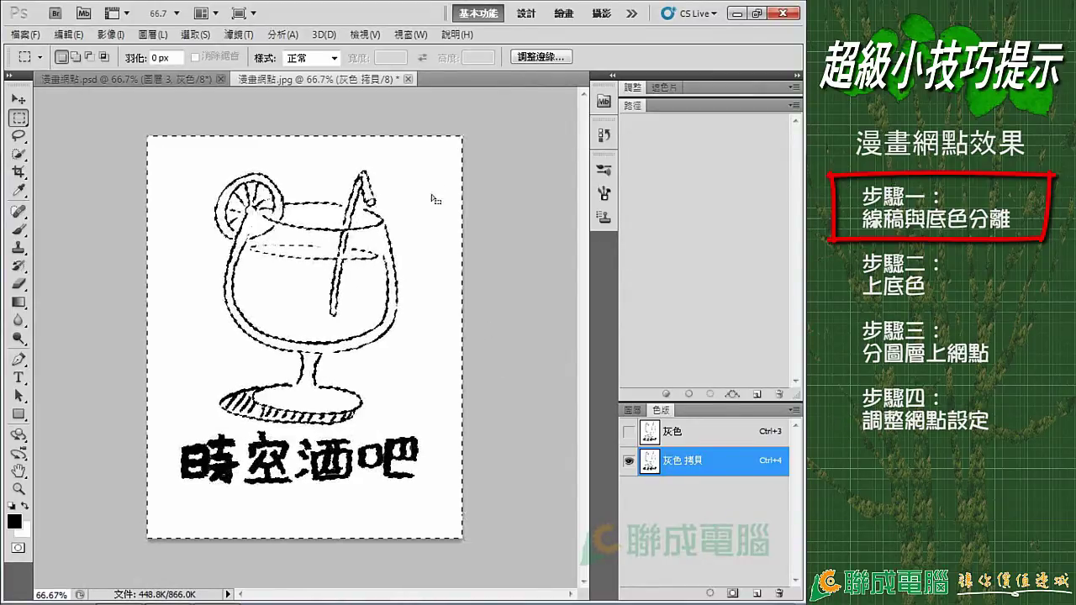
click(106, 37)
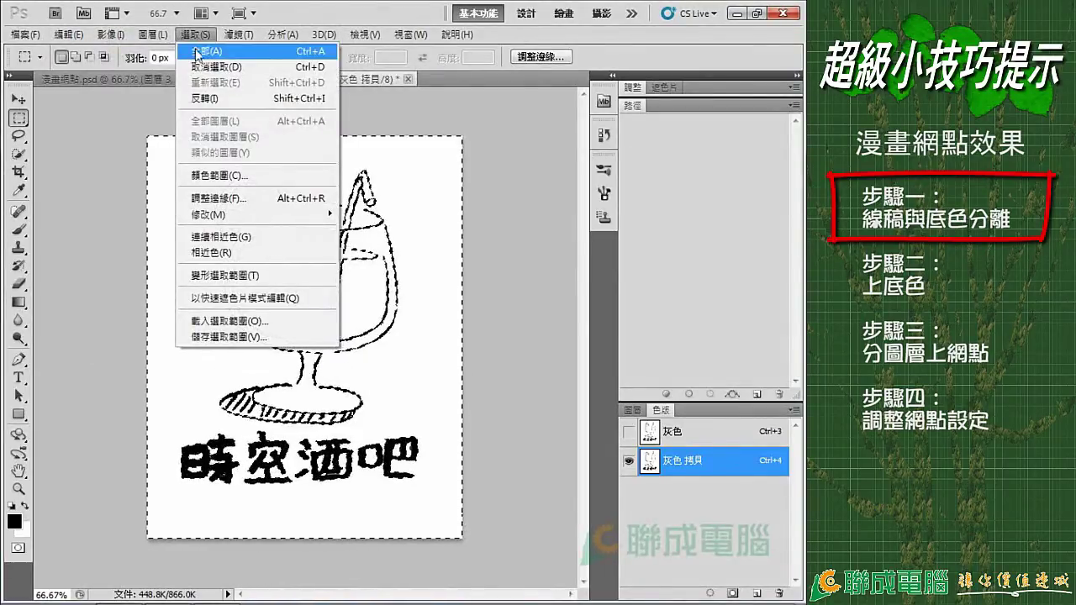
click(209, 97)
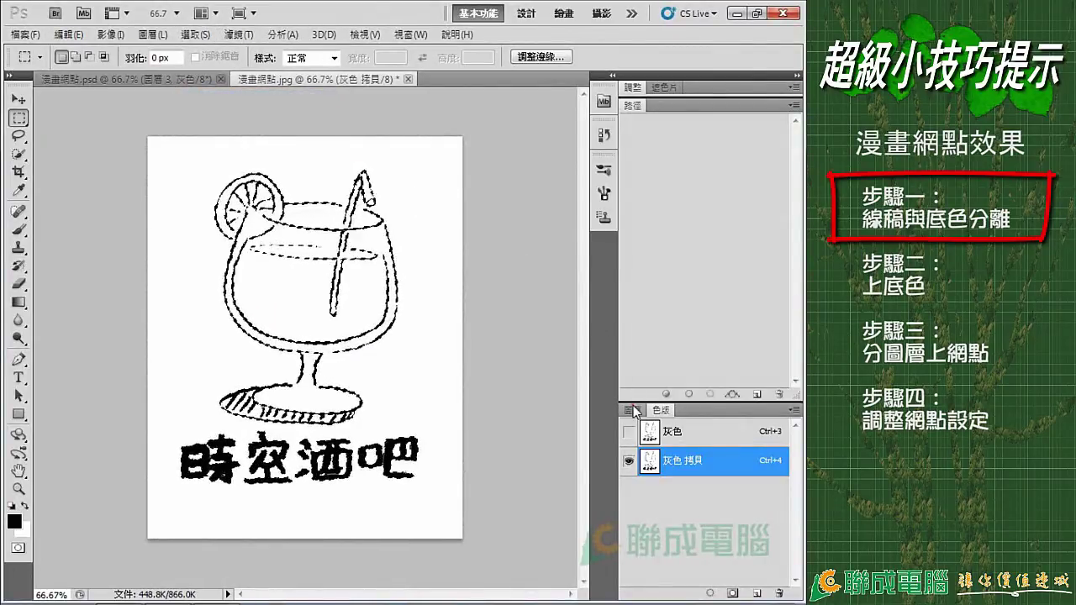
click(632, 410)
click(757, 593)
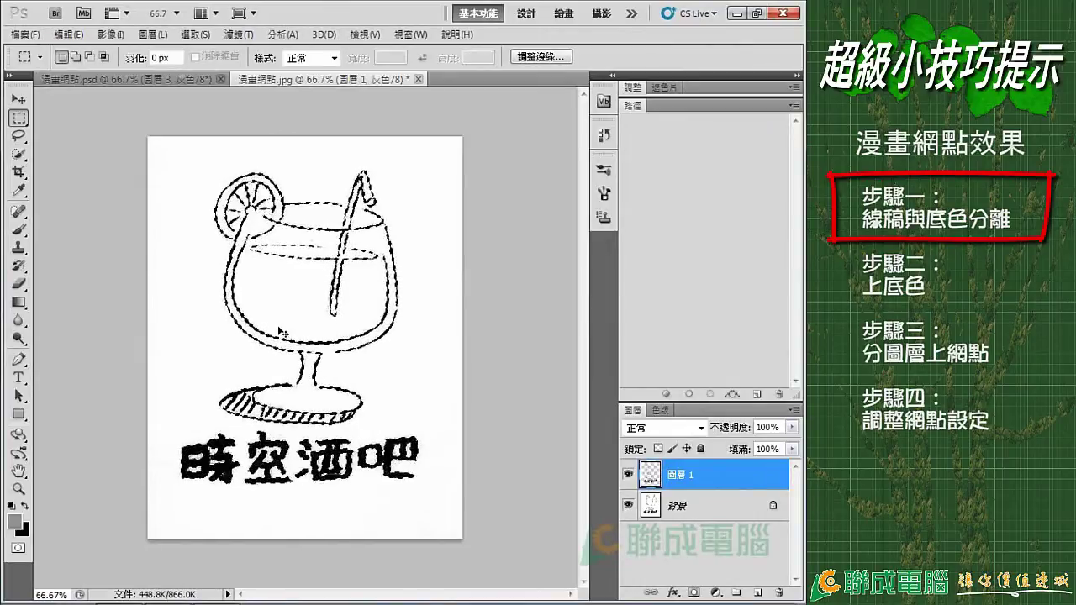
key(ctrl+Delete)
Deselect, hide the Background, and add a new layer 圖層 2 beneath 圖層 1.
key(ctrl+d)
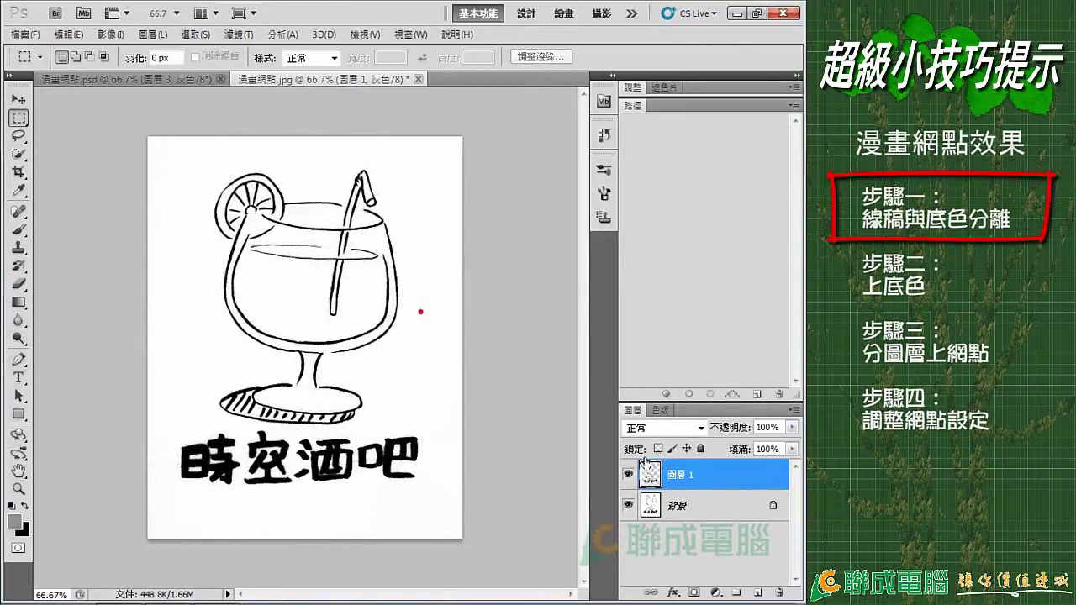
click(627, 505)
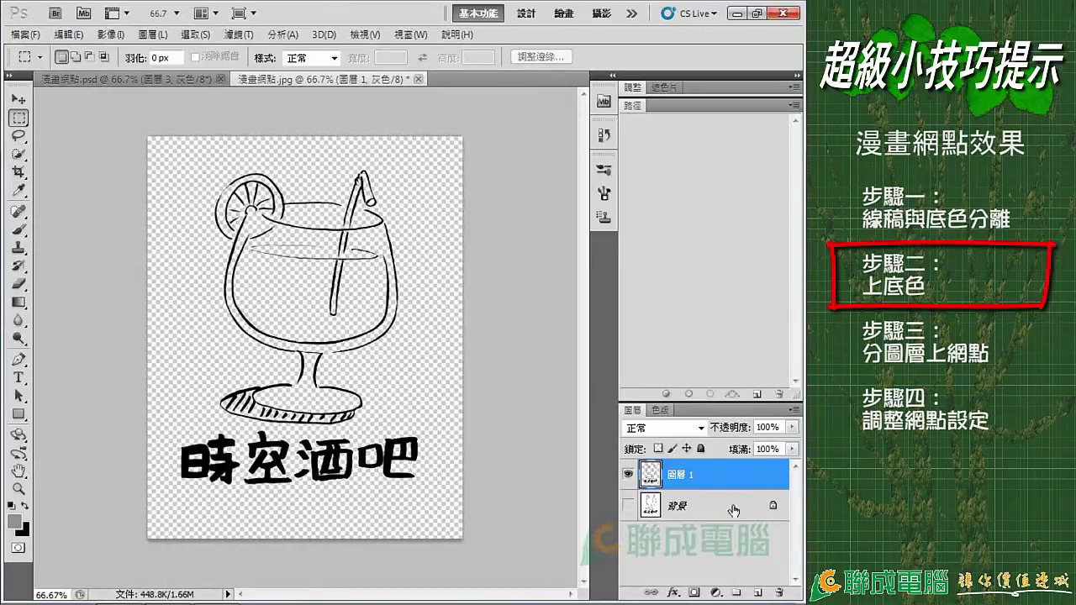
click(736, 593)
drag(695, 476, 699, 516)
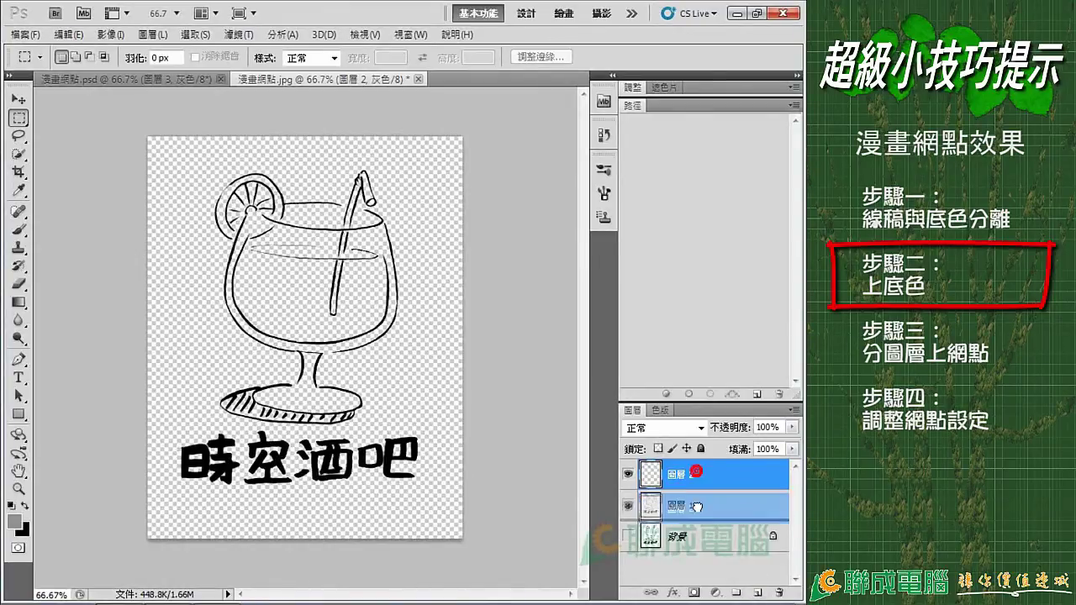
Reset default black and white colours and fill 圖層 2 with white.
click(11, 505)
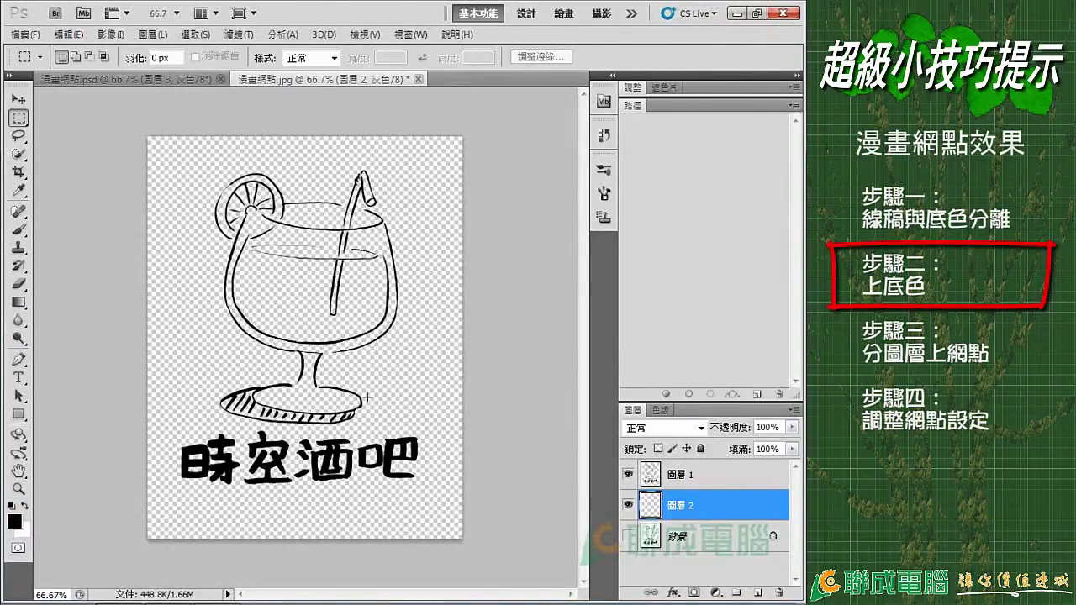
key(ctrl+BackSpace)
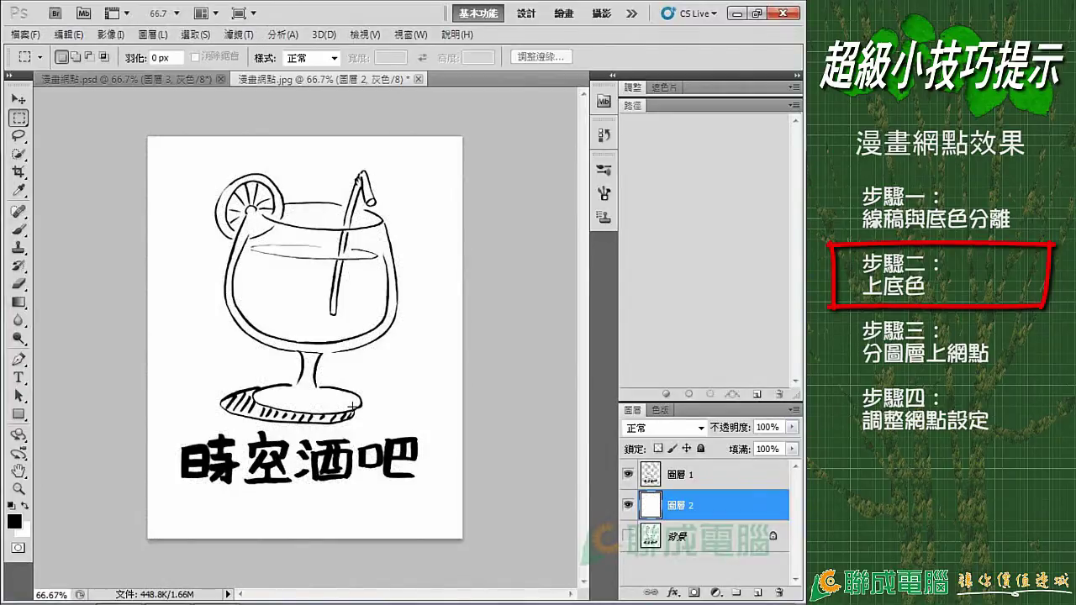
click(677, 475)
click(679, 505)
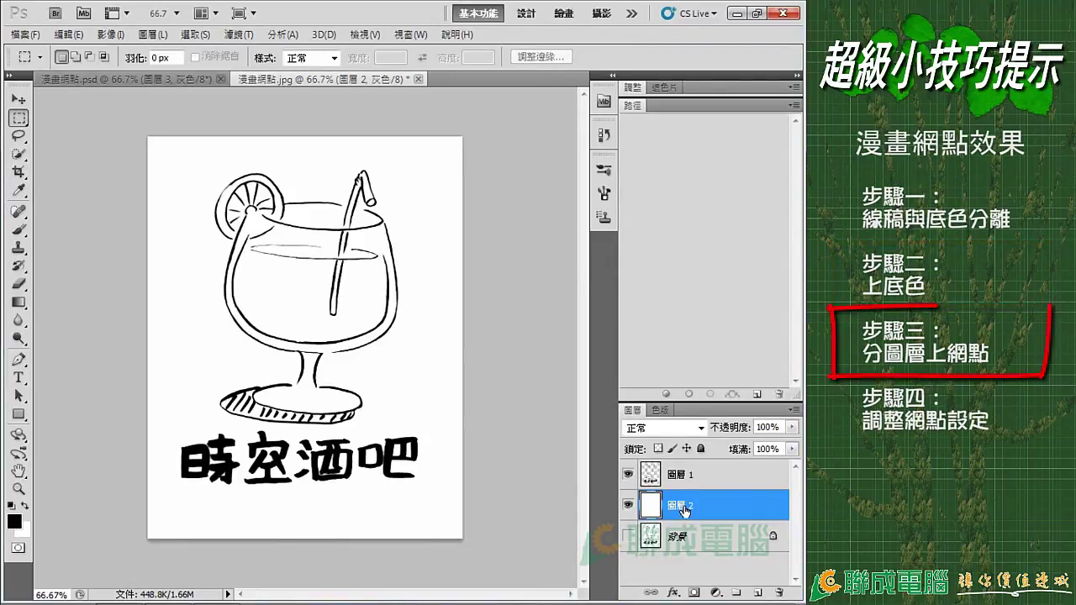
click(758, 593)
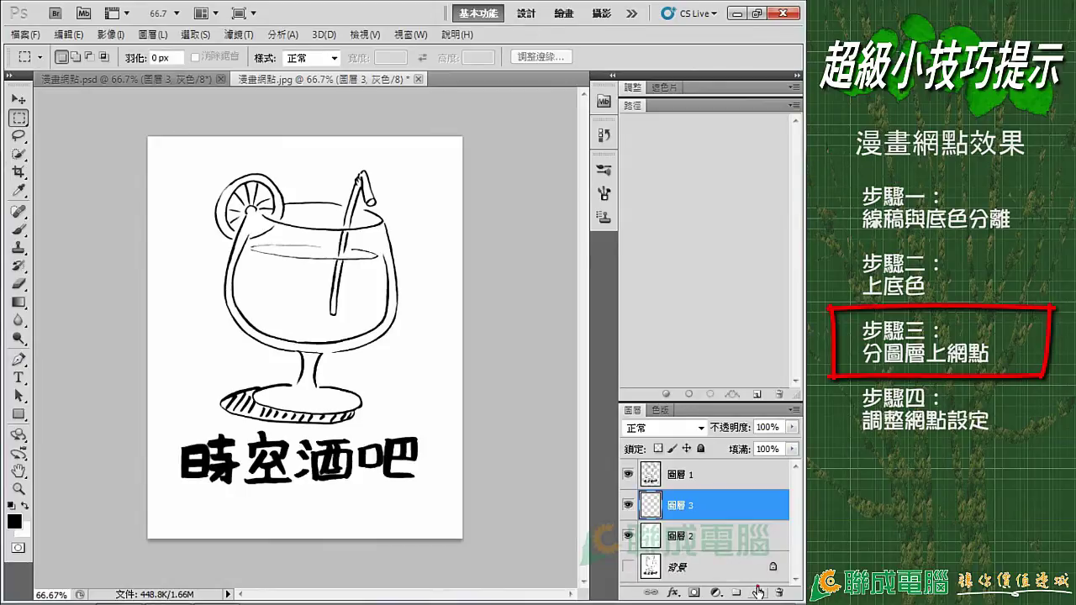
click(181, 81)
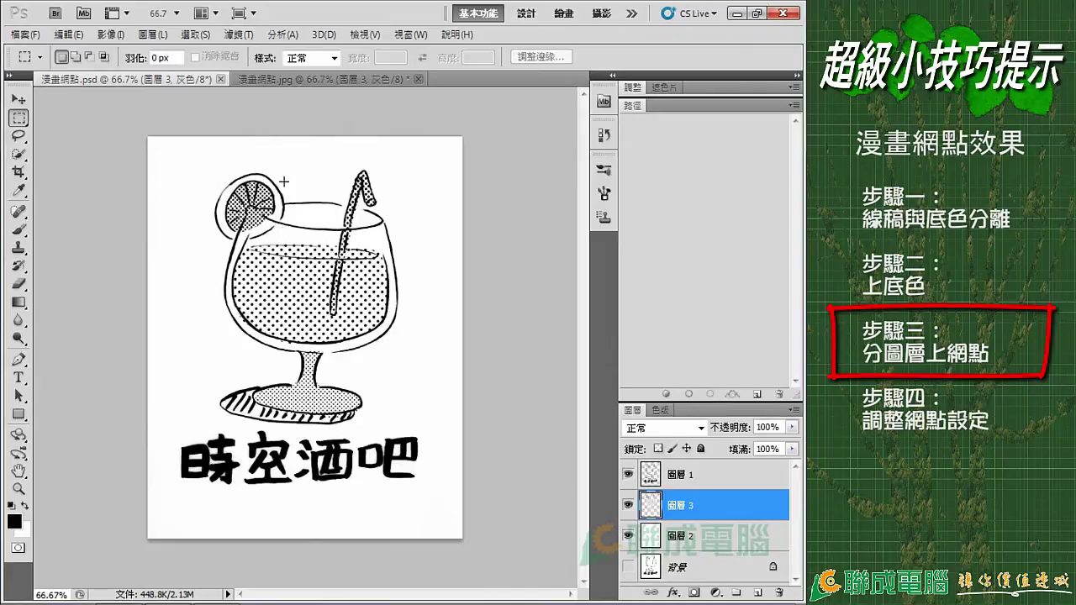
click(323, 78)
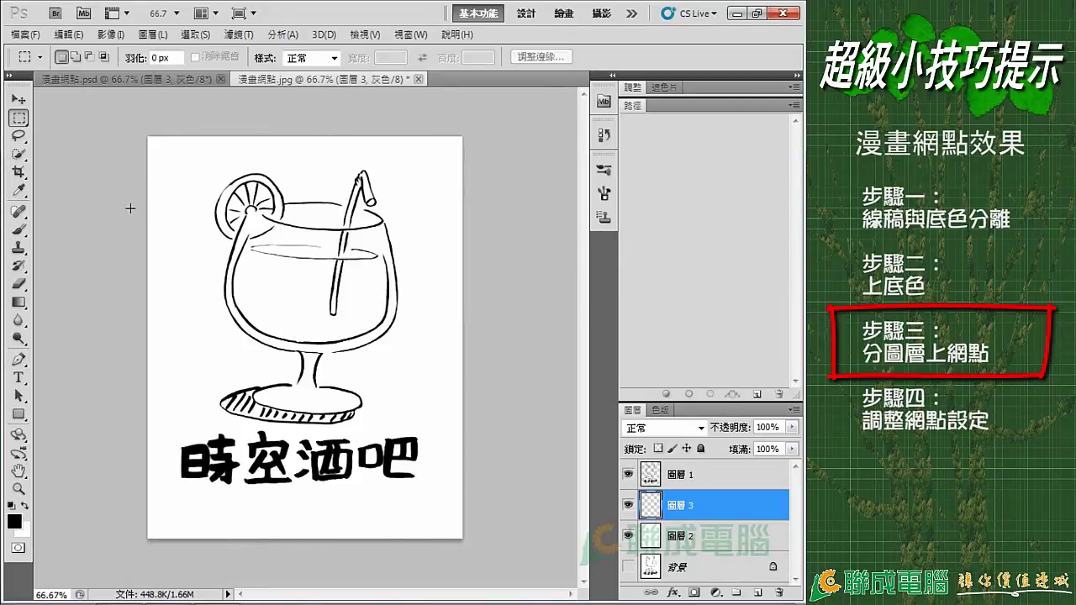
Outline the liquid area inside the glass bowl with the Polygonal Lasso.
click(18, 136)
right_click(19, 135)
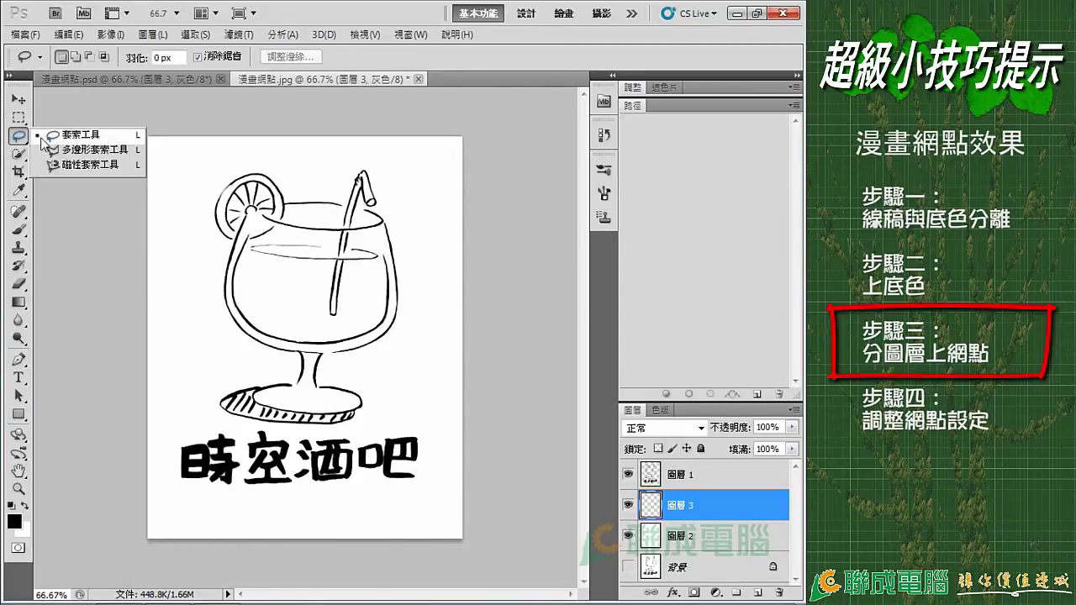
click(84, 146)
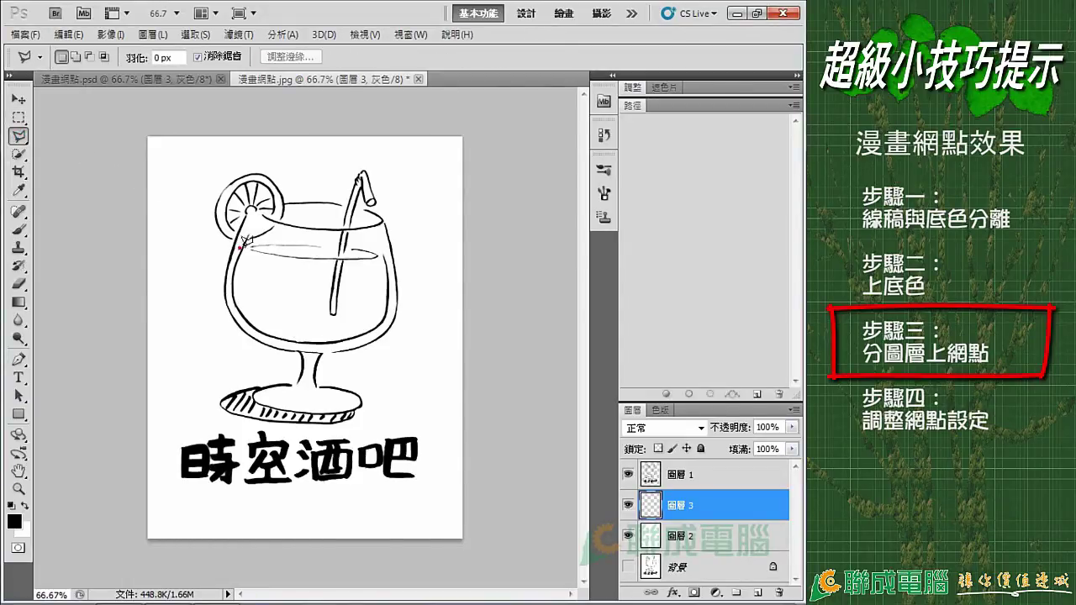
click(251, 244)
click(282, 254)
click(313, 253)
click(375, 255)
click(389, 268)
click(383, 319)
click(359, 333)
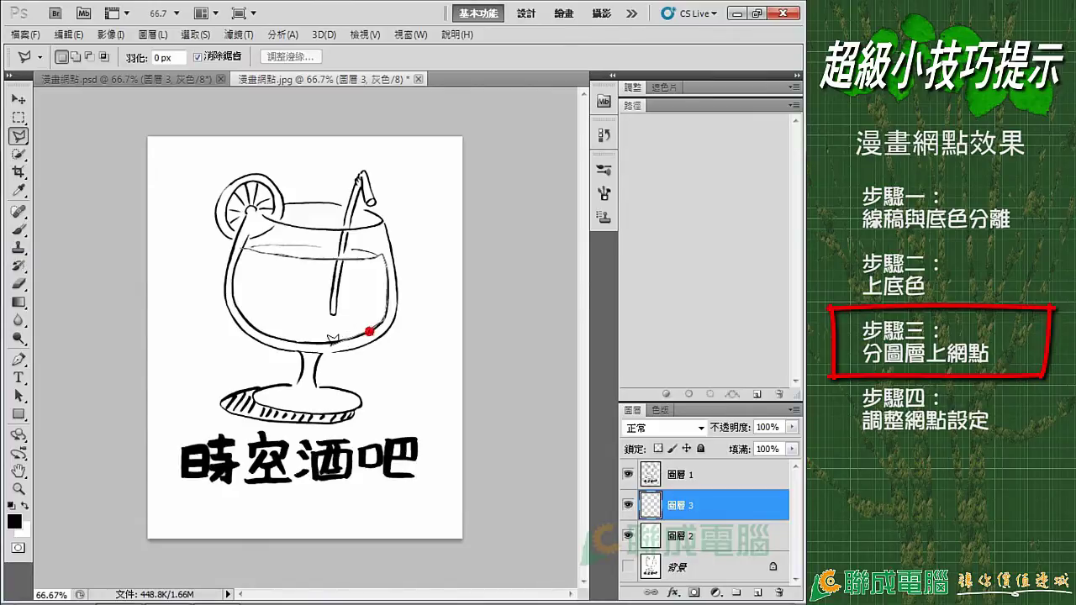
click(291, 341)
click(242, 312)
click(231, 292)
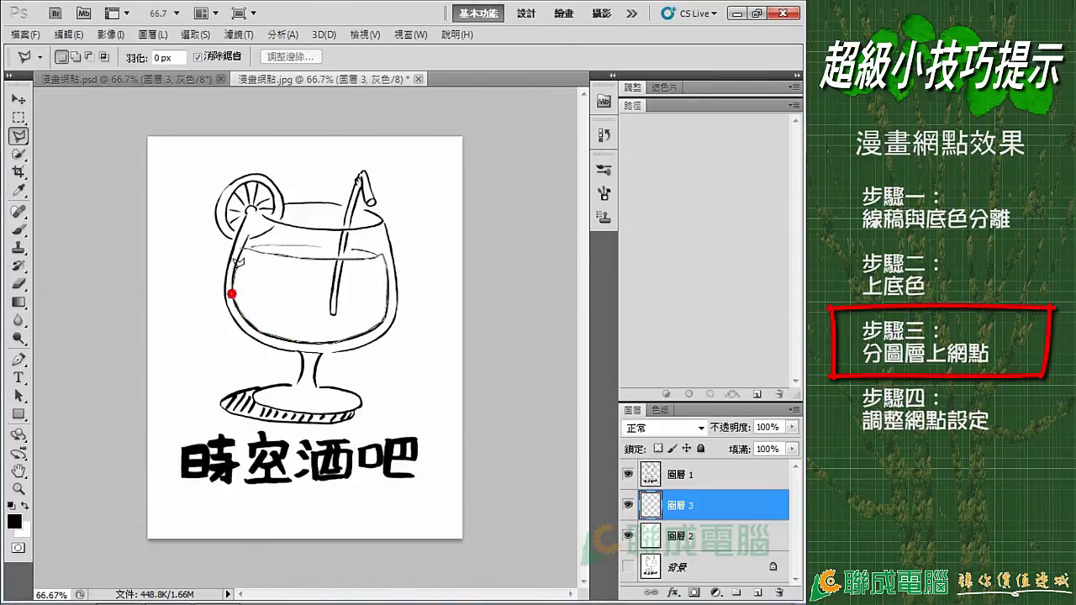
click(239, 246)
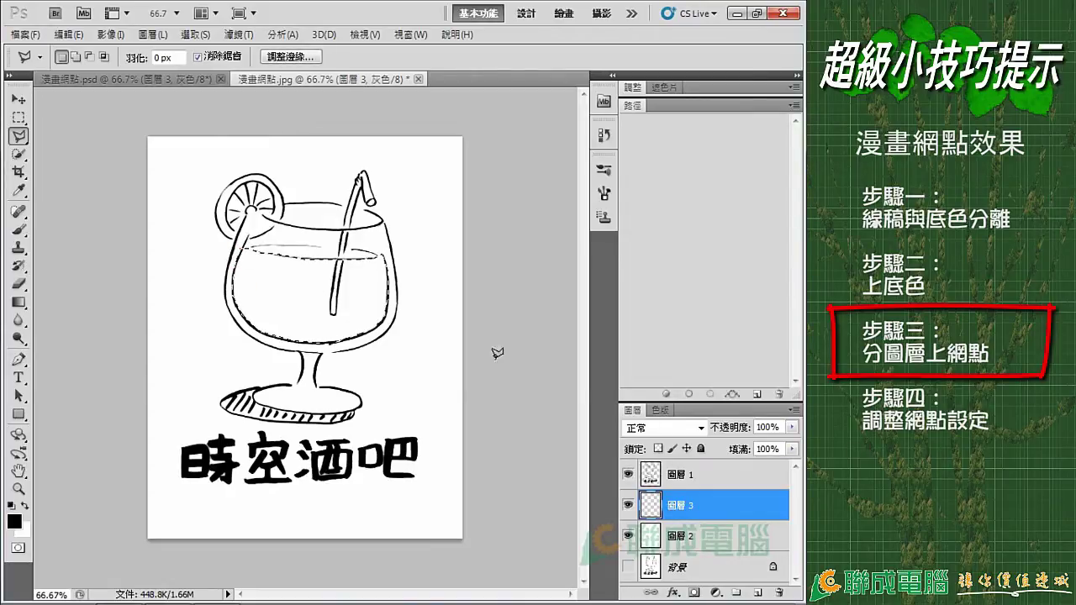
Fill the liquid selection with light grey 195, then return to the Rectangular Marquee.
click(15, 521)
mouse_move(344, 288)
mouse_down()
mouse_move(313, 163)
mouse_move(315, 187)
mouse_up()
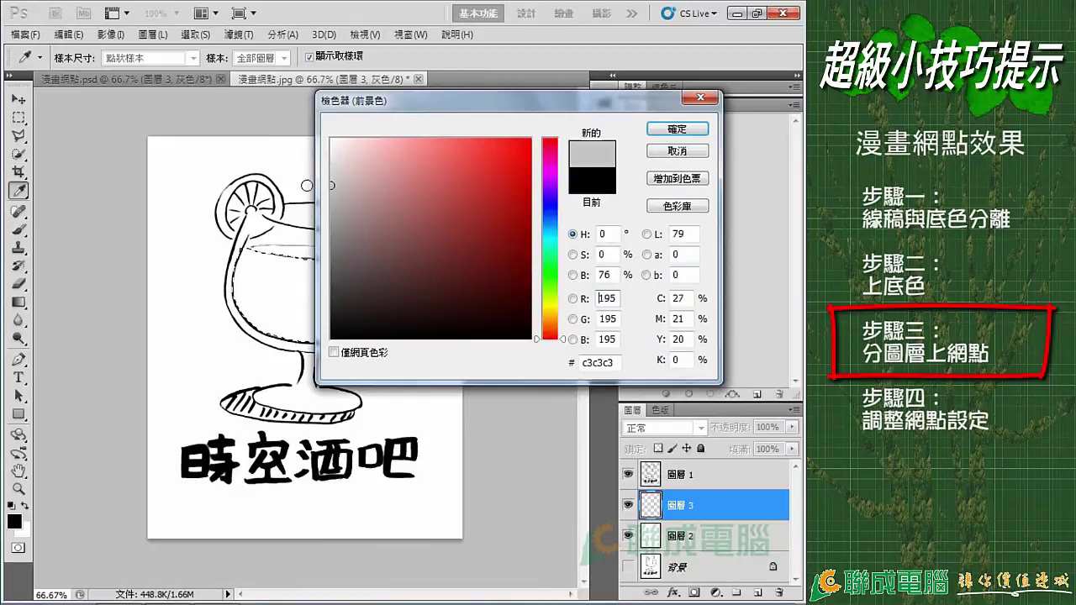
click(678, 128)
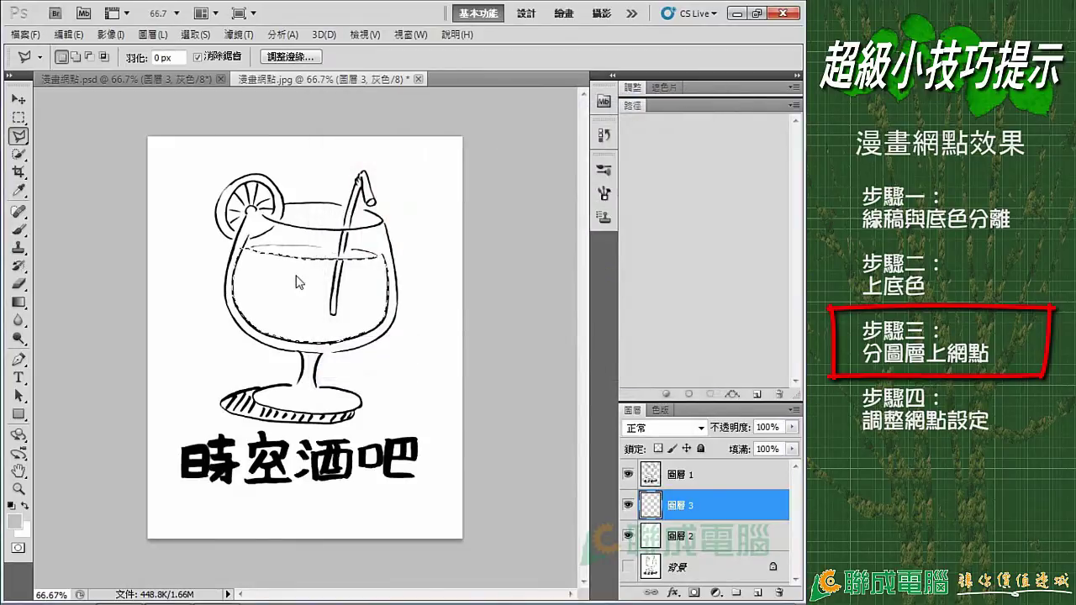
key(alt+BackSpace)
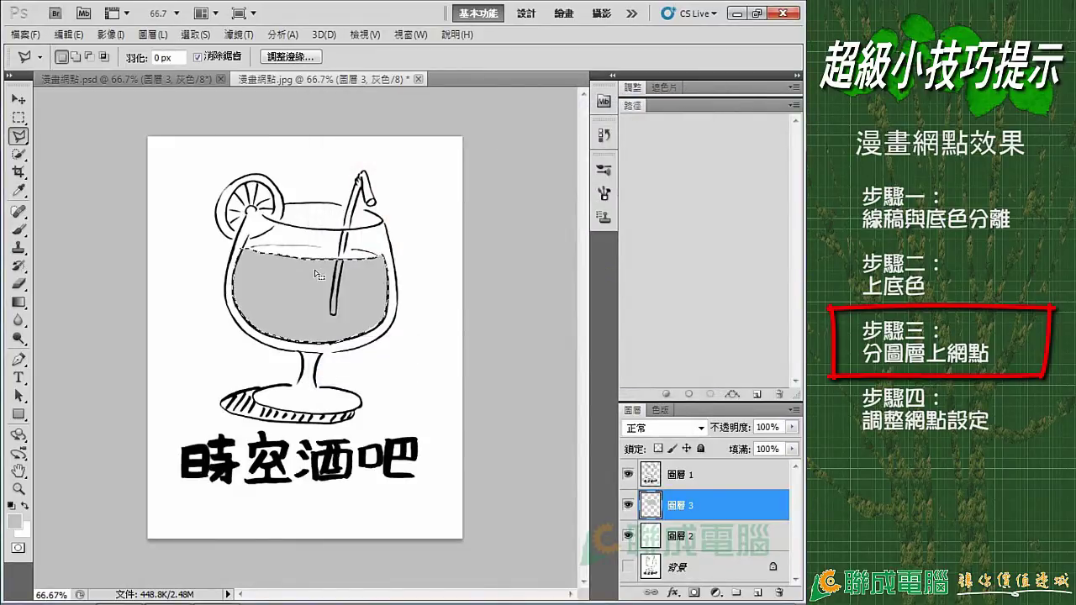
key(m)
click(194, 168)
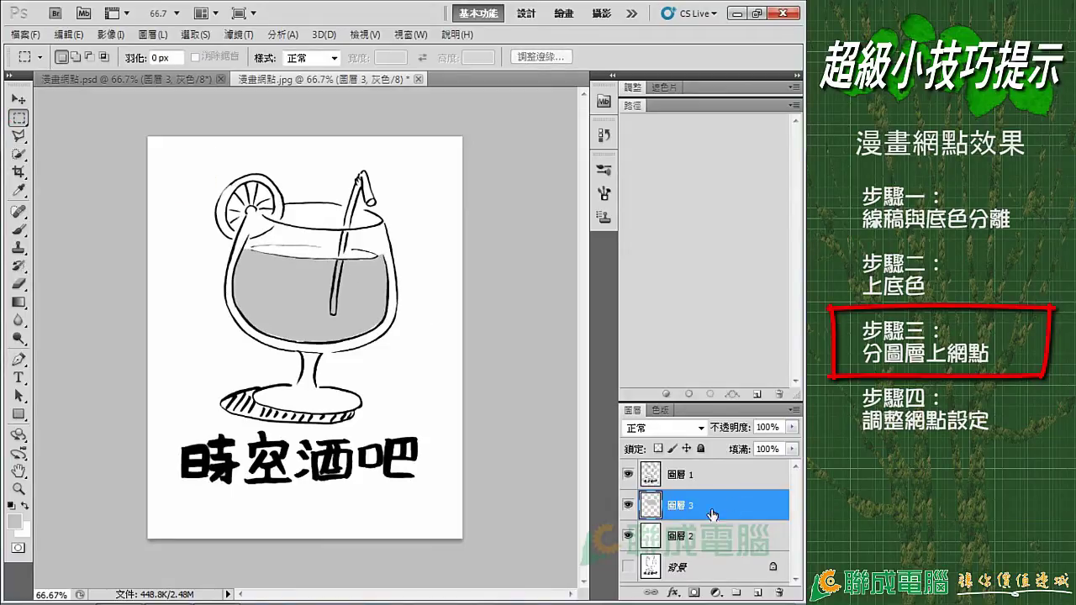
click(238, 34)
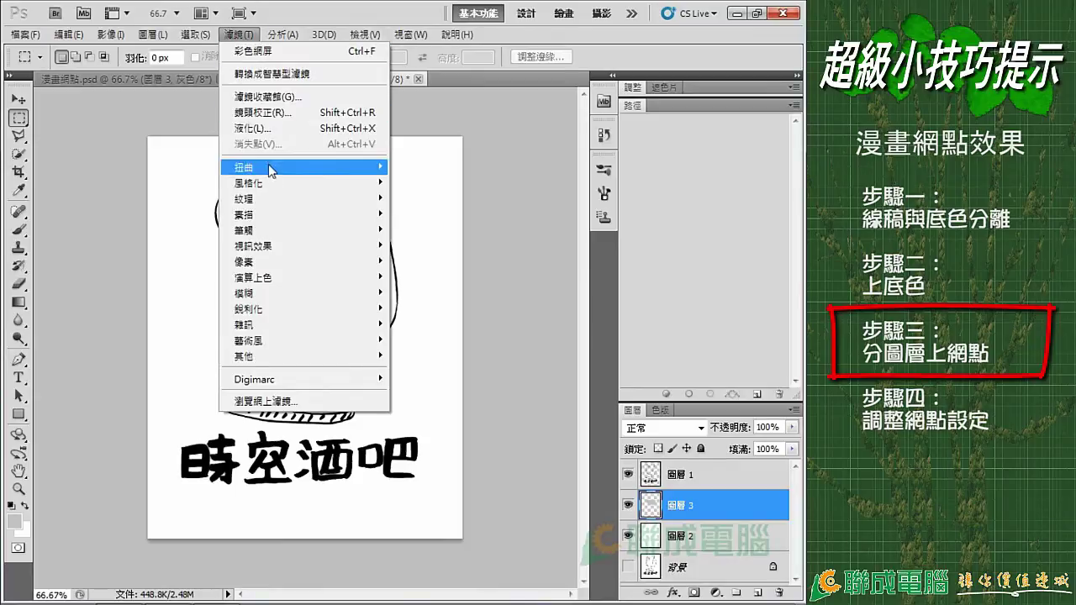
mouse_move(302, 261)
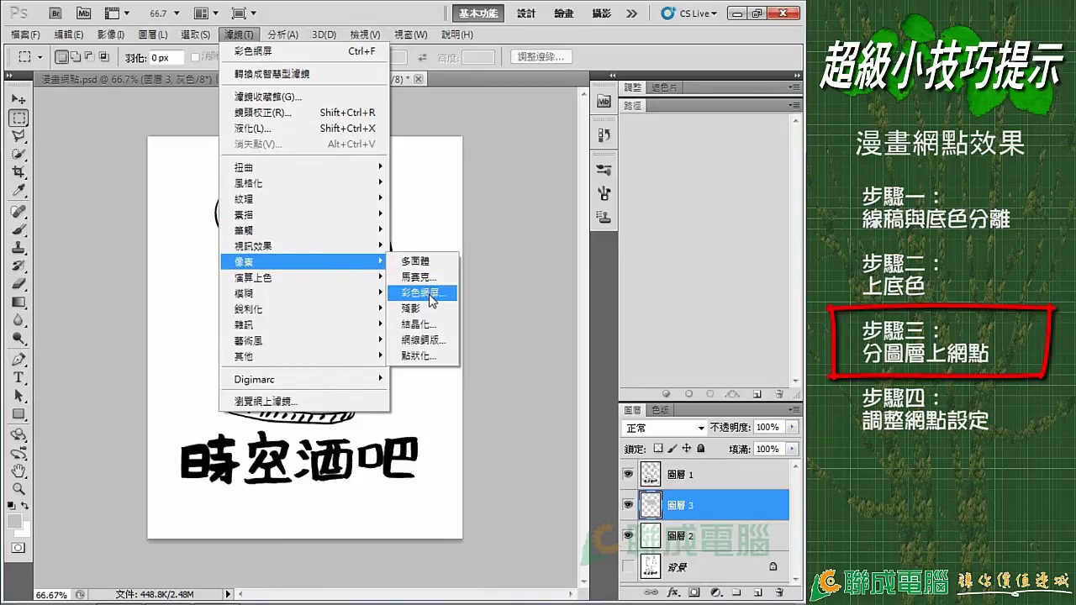
Apply Color Halftone to the liquid with maximum radius 4 and channel 1 angle 45°.
click(432, 292)
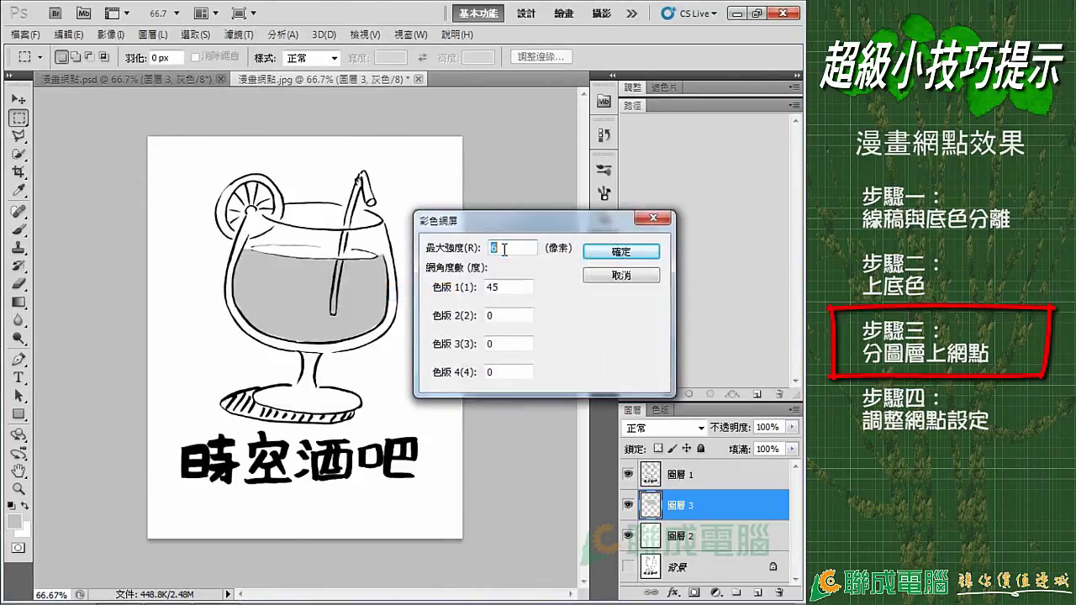
click(571, 238)
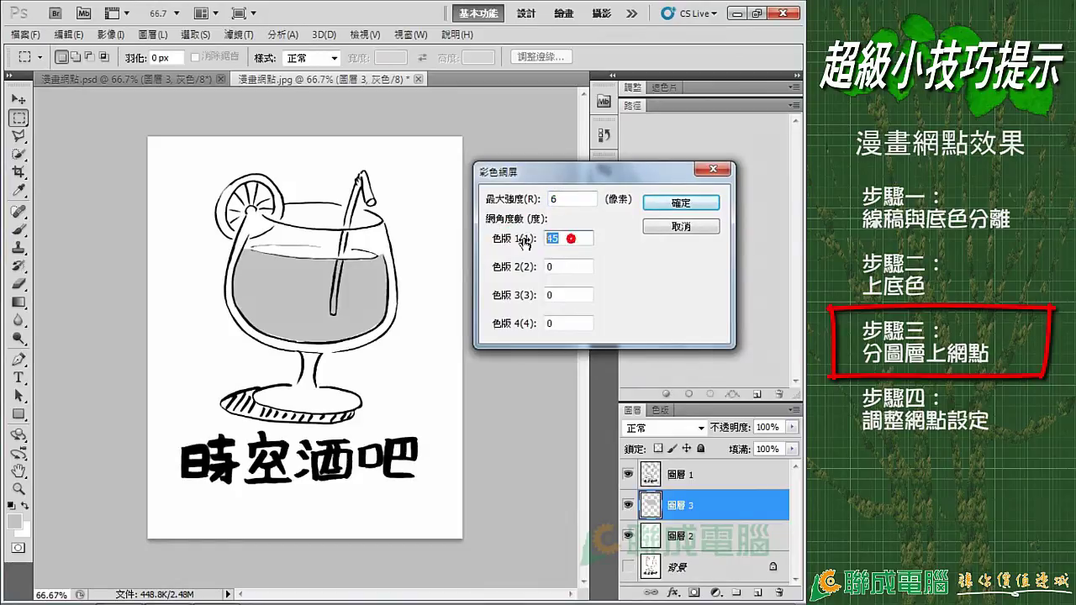
double_click(555, 199)
text(4)
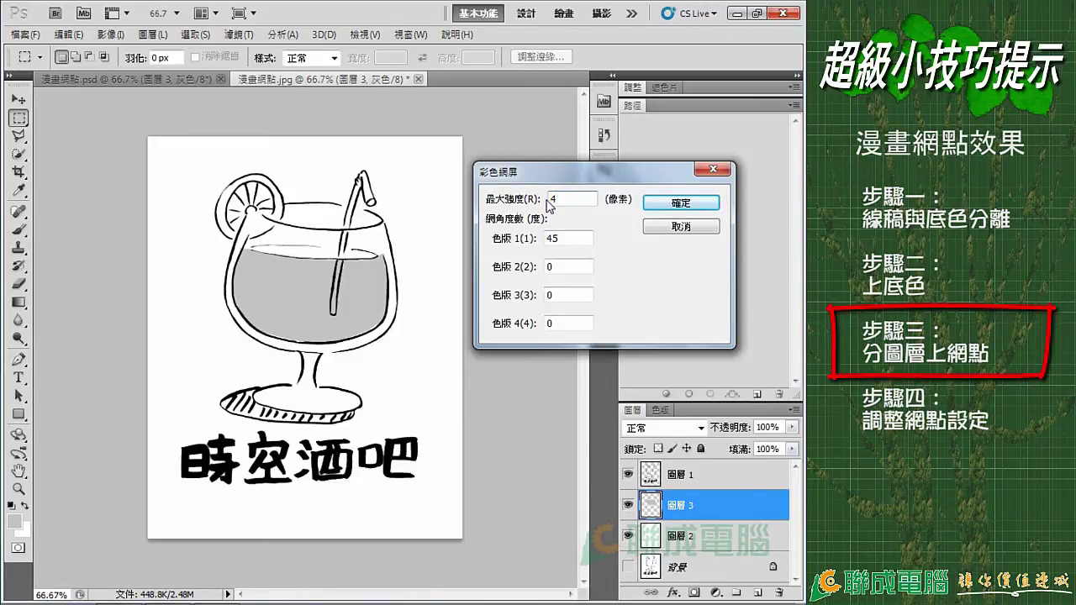
double_click(556, 200)
click(655, 202)
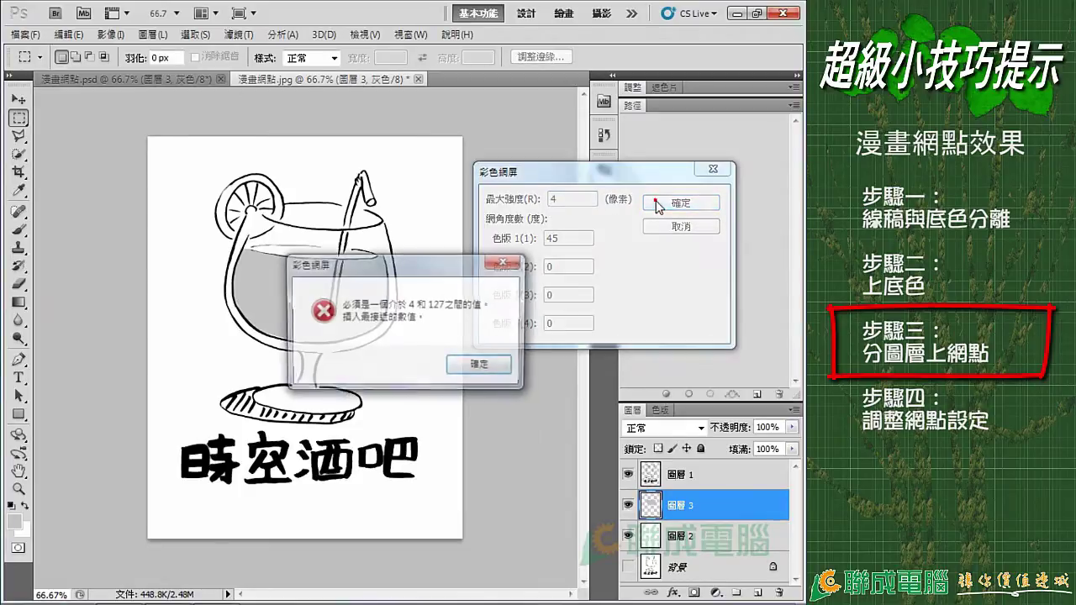
key(Return)
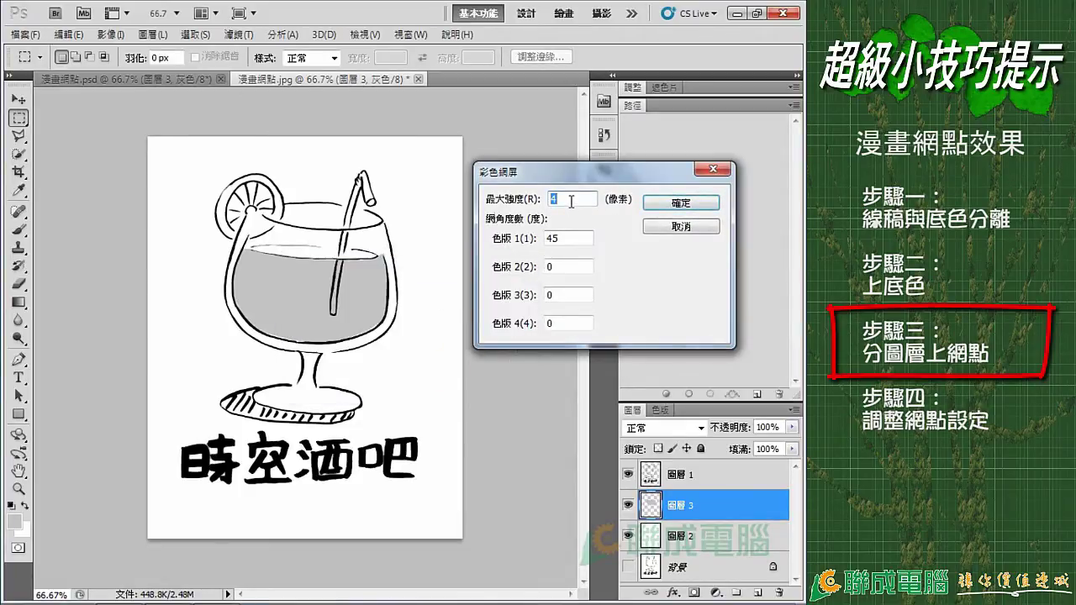
click(651, 204)
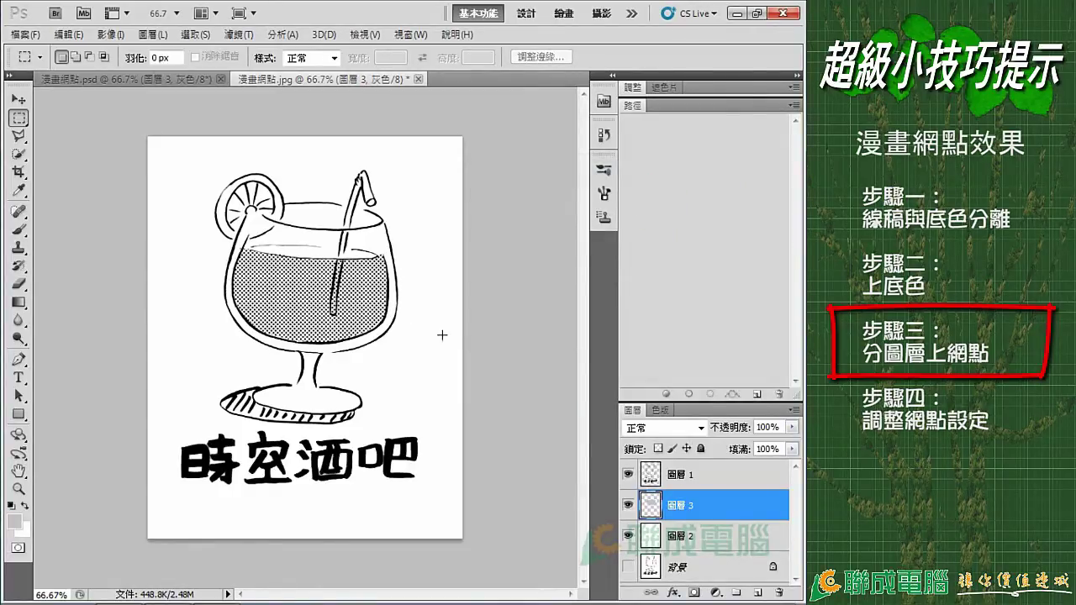
Add a new layer 圖層 4 and outline the glass body with the Polygonal Lasso.
click(759, 594)
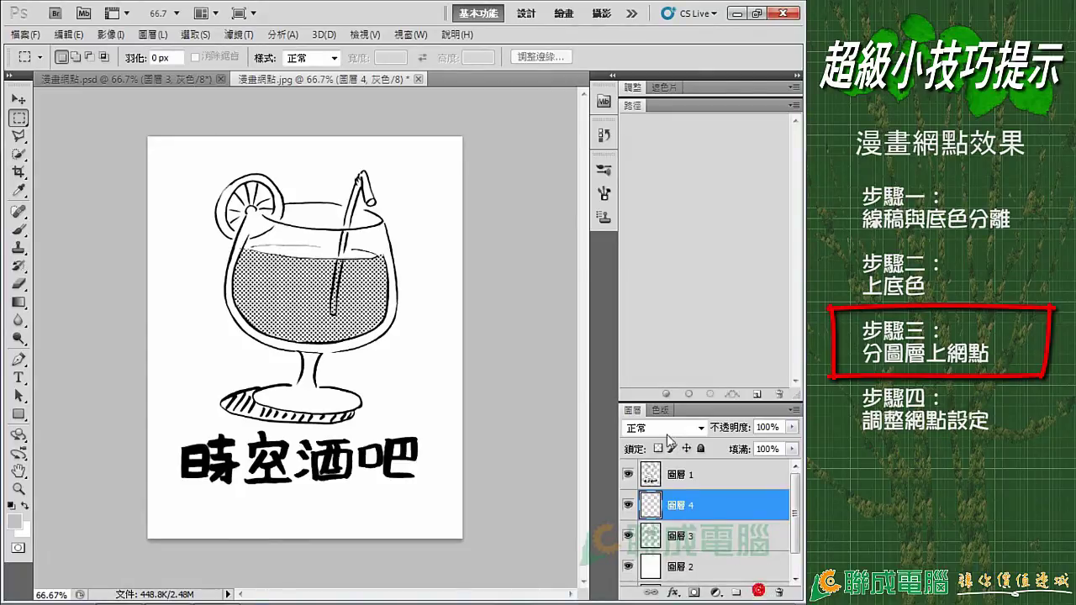
click(18, 136)
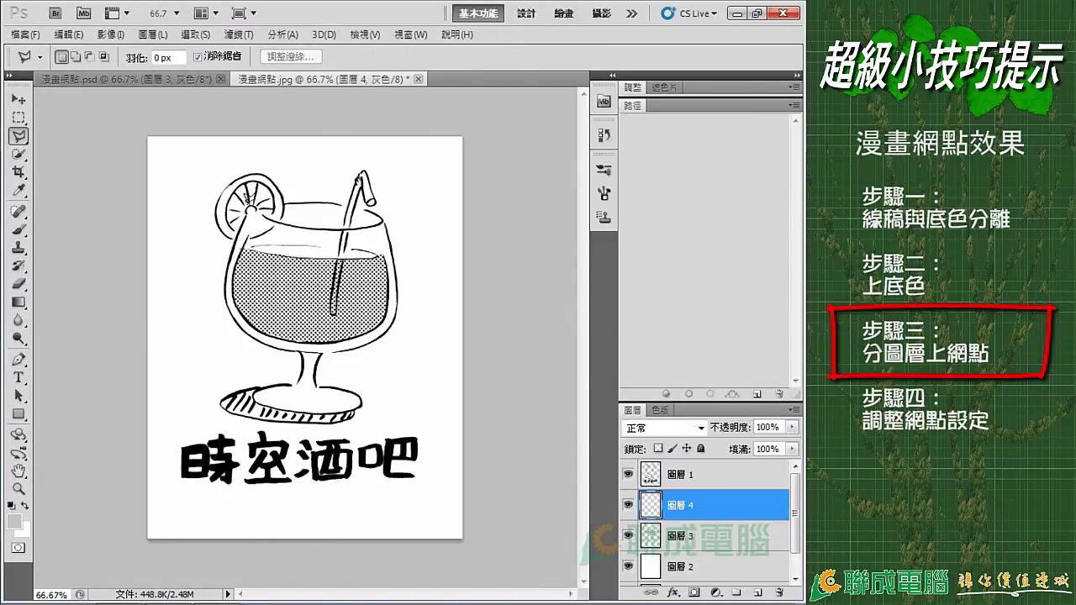
click(274, 199)
click(232, 214)
click(270, 208)
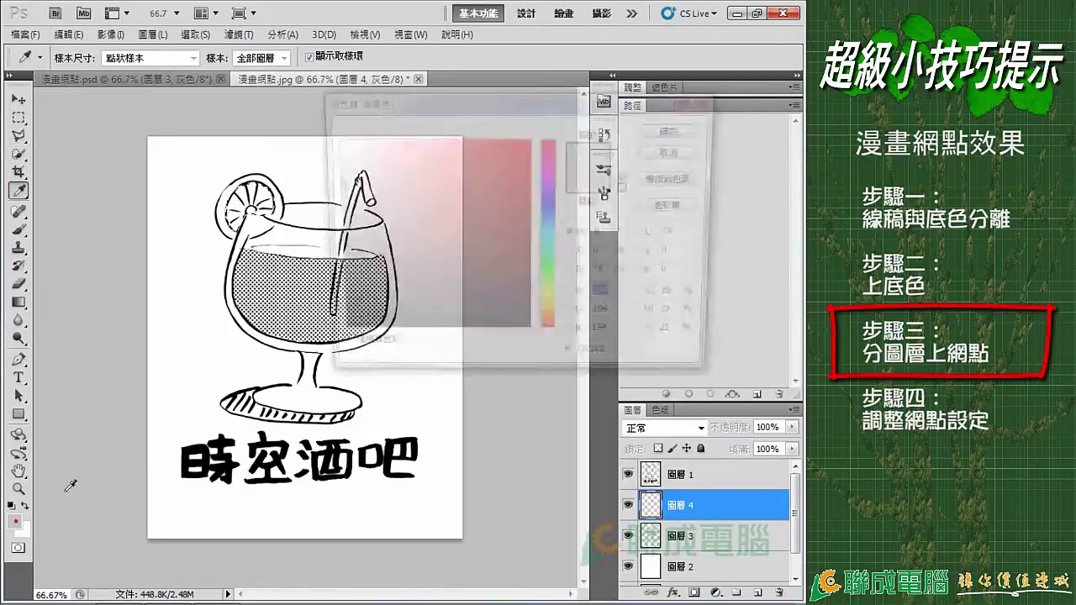
Fill the glass body selection with very light grey e6e6e6.
key(i)
click(14, 521)
mouse_move(332, 186)
mouse_down()
mouse_move(337, 163)
mouse_move(318, 158)
mouse_up()
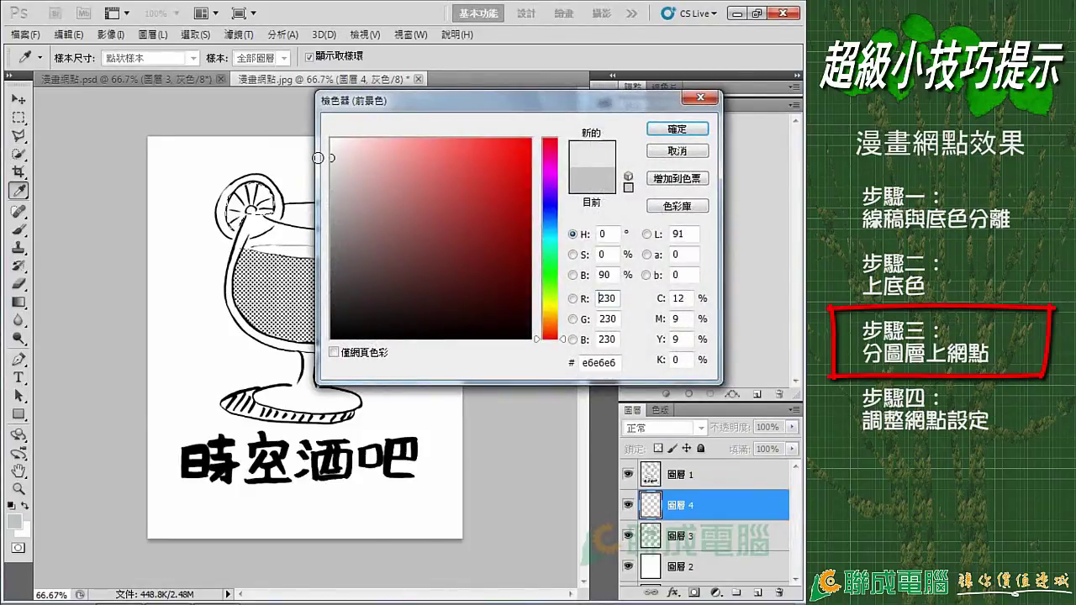
click(664, 129)
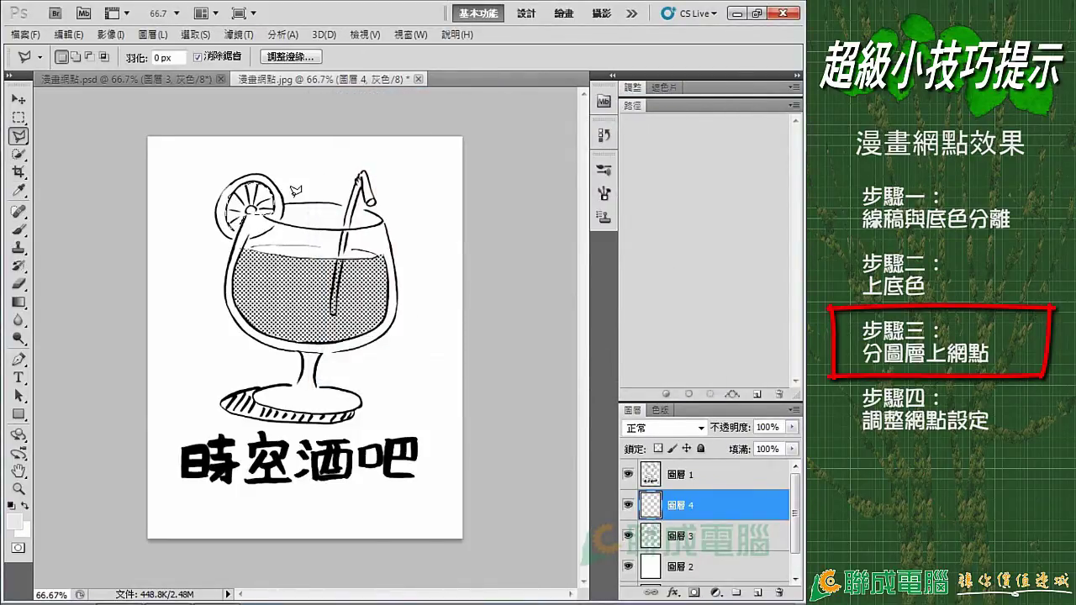
key(alt)
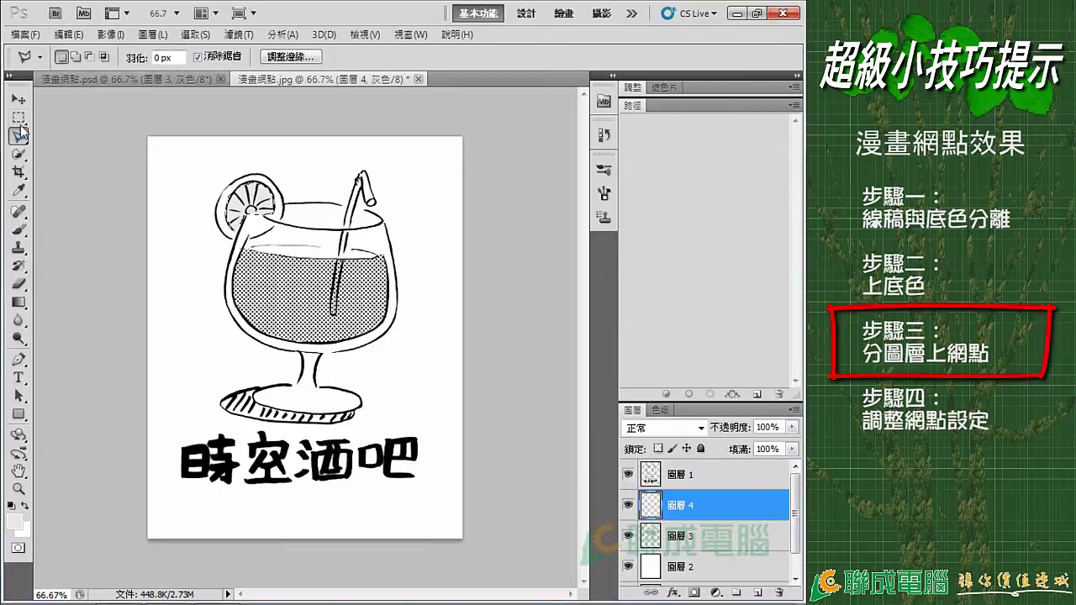
click(18, 117)
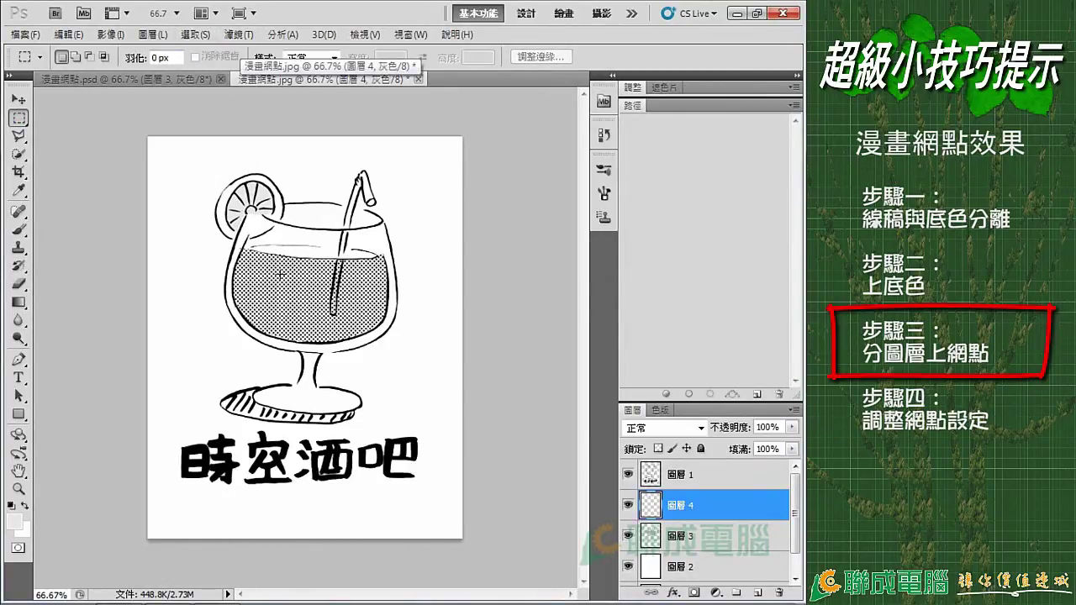
Apply Color Halftone at radius 4 and 45° to the glass body on 圖層 4.
click(239, 34)
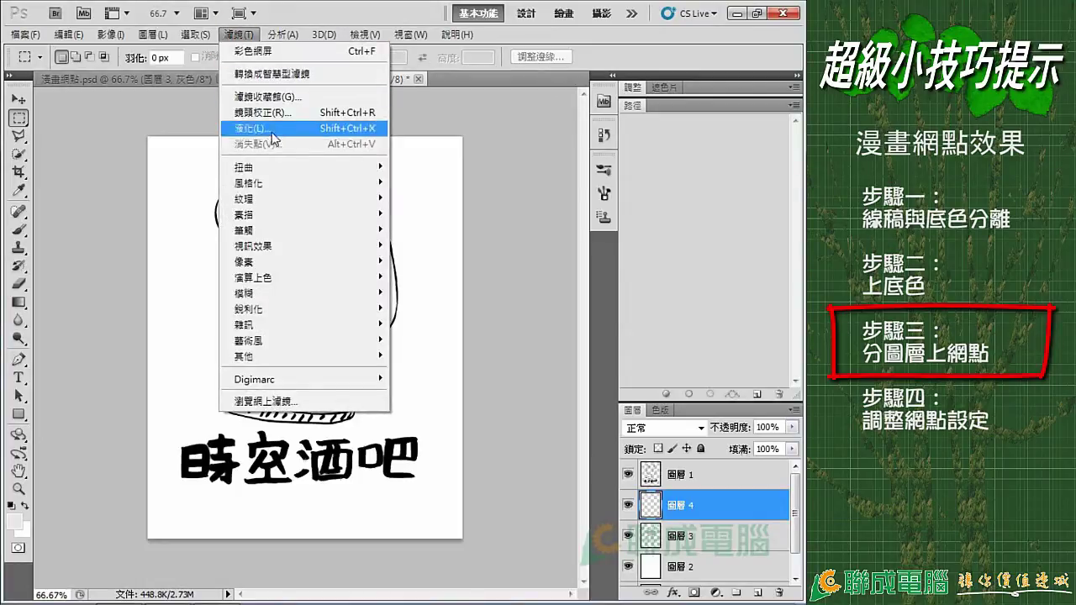
mouse_move(277, 261)
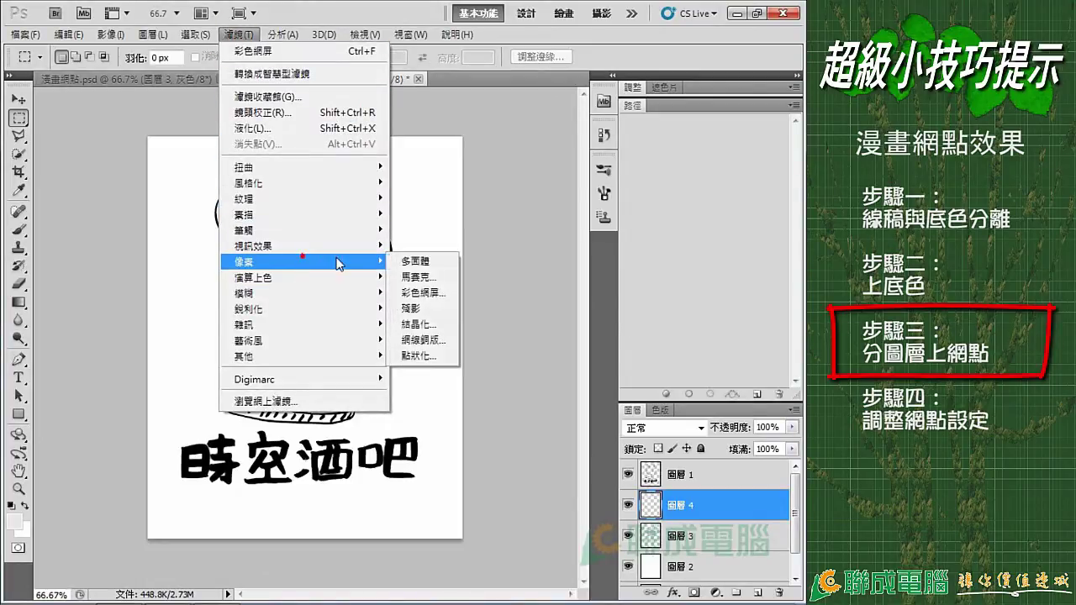
click(428, 290)
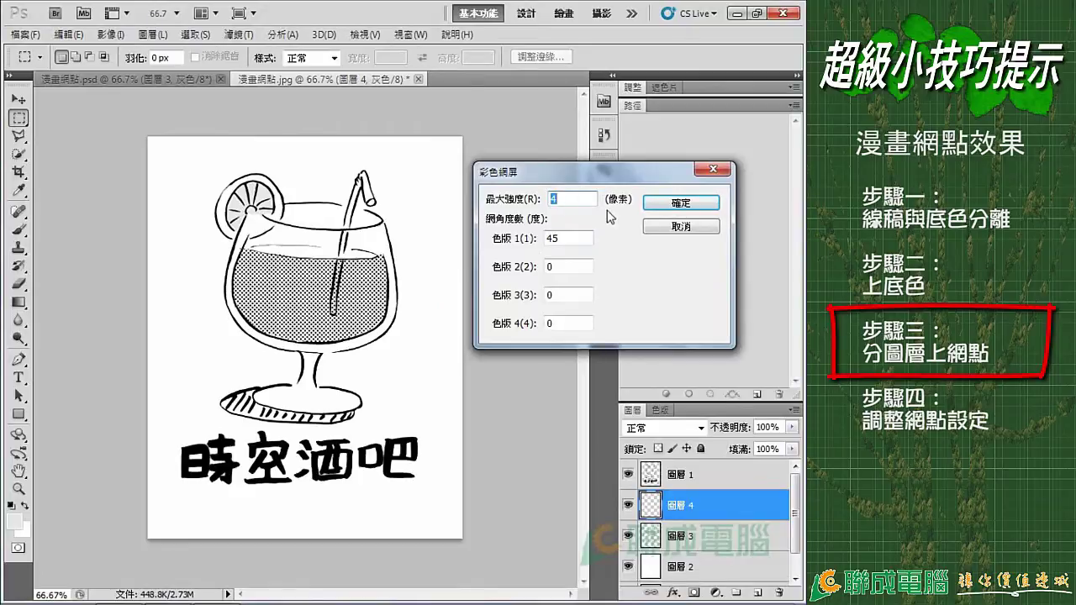
click(673, 203)
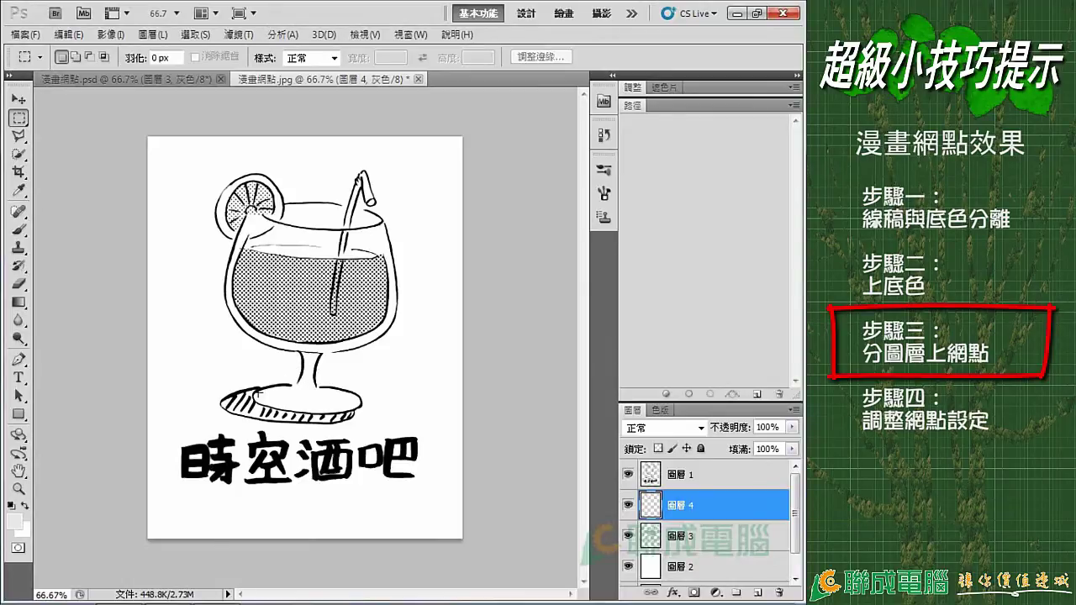
Add a new layer 圖層 5 and outline the glass stem and base with the Polygonal Lasso.
click(757, 591)
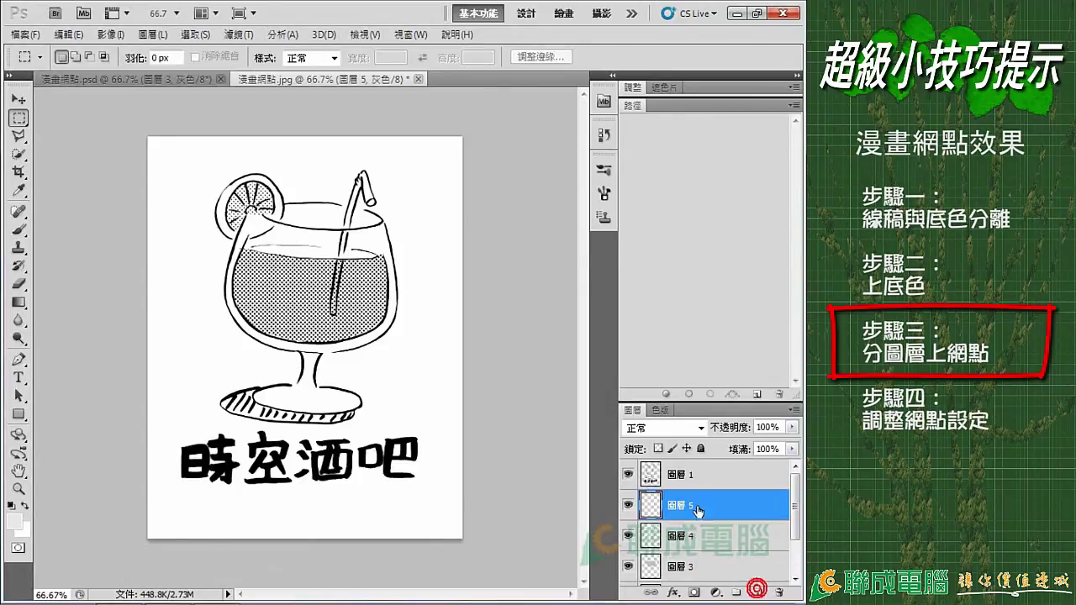
click(19, 135)
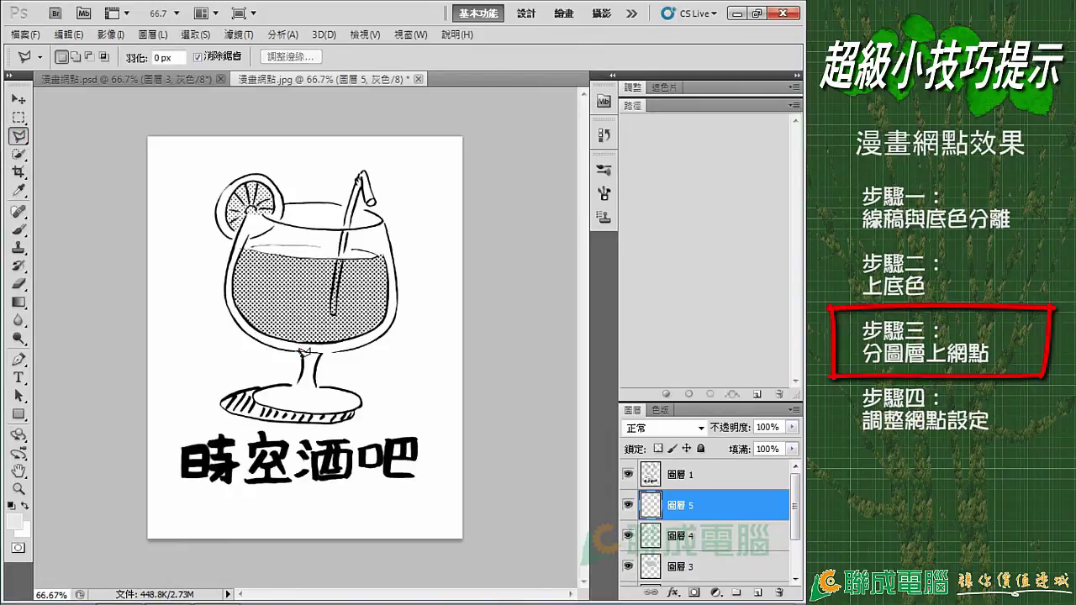
click(303, 353)
click(296, 383)
click(253, 391)
click(295, 407)
click(359, 400)
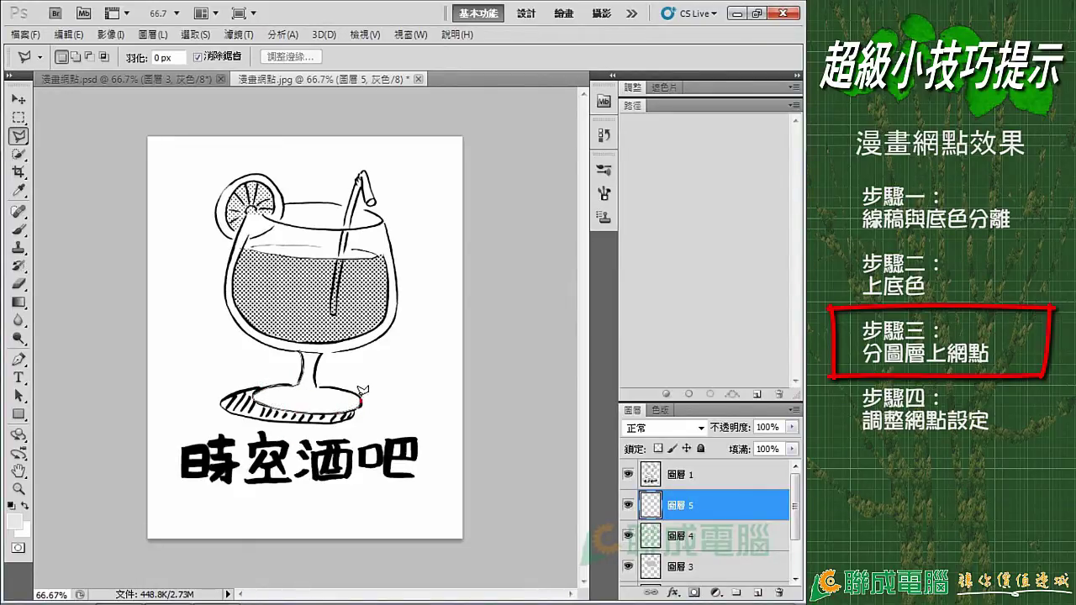
click(317, 383)
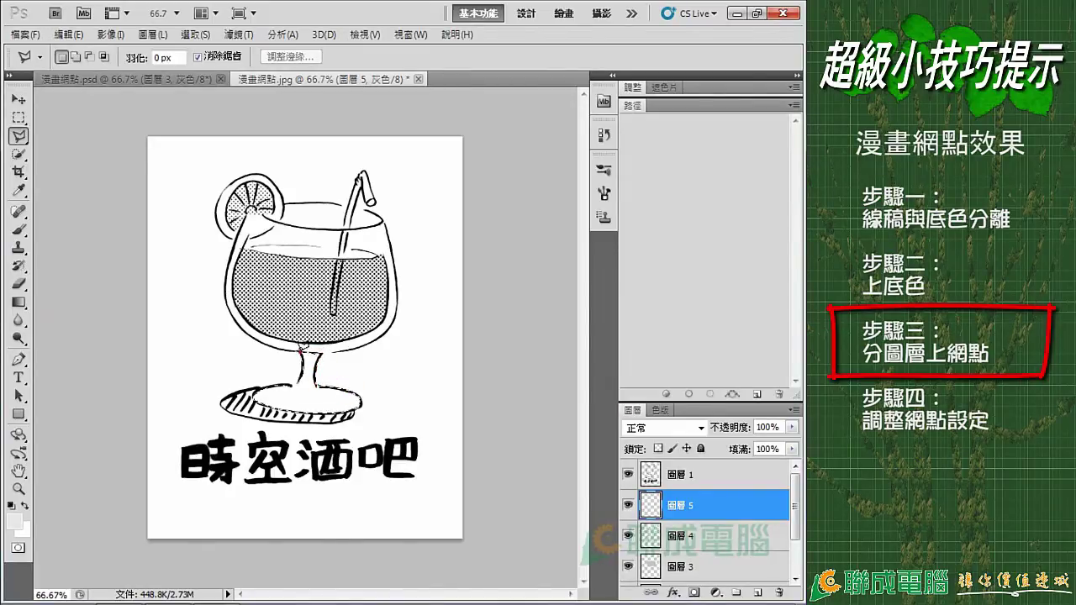
click(255, 392)
Fill the stem and base selection with mid grey 737373.
click(14, 522)
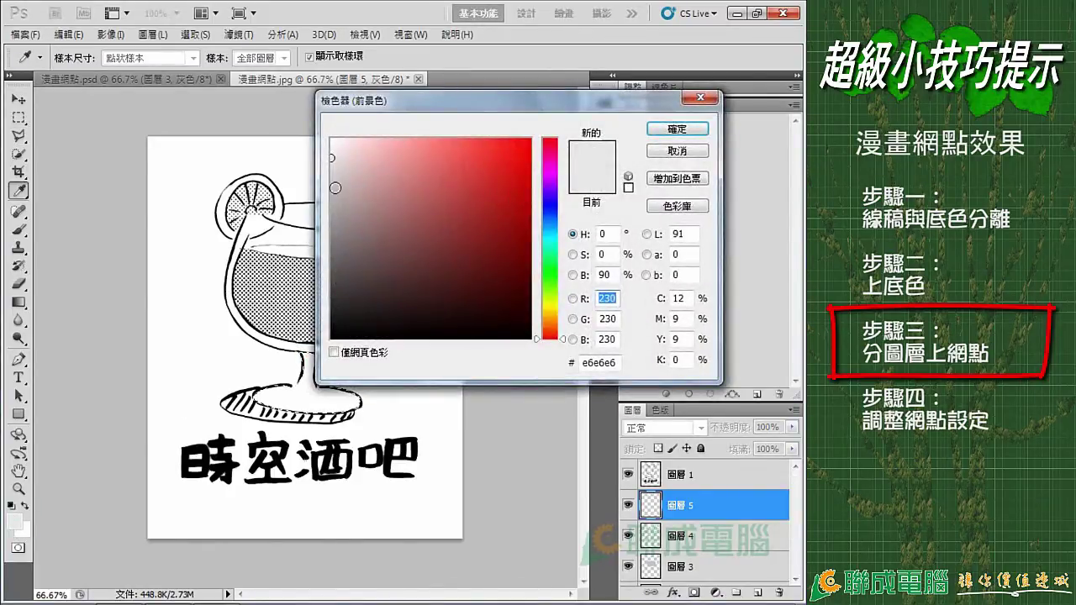
drag(336, 187, 331, 249)
click(676, 128)
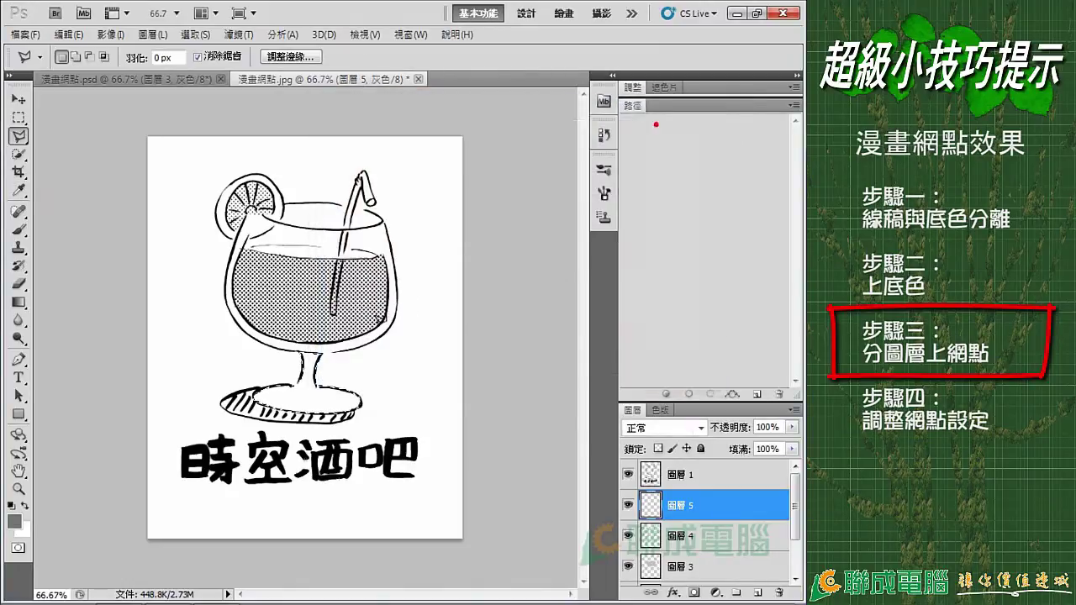
key(alt+BackSpace)
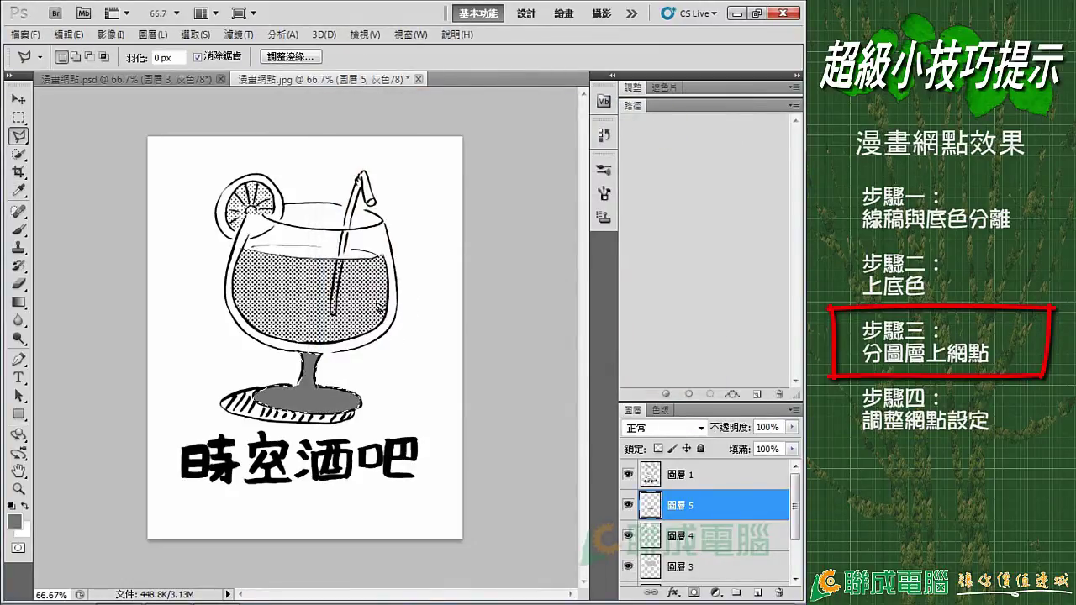
click(19, 117)
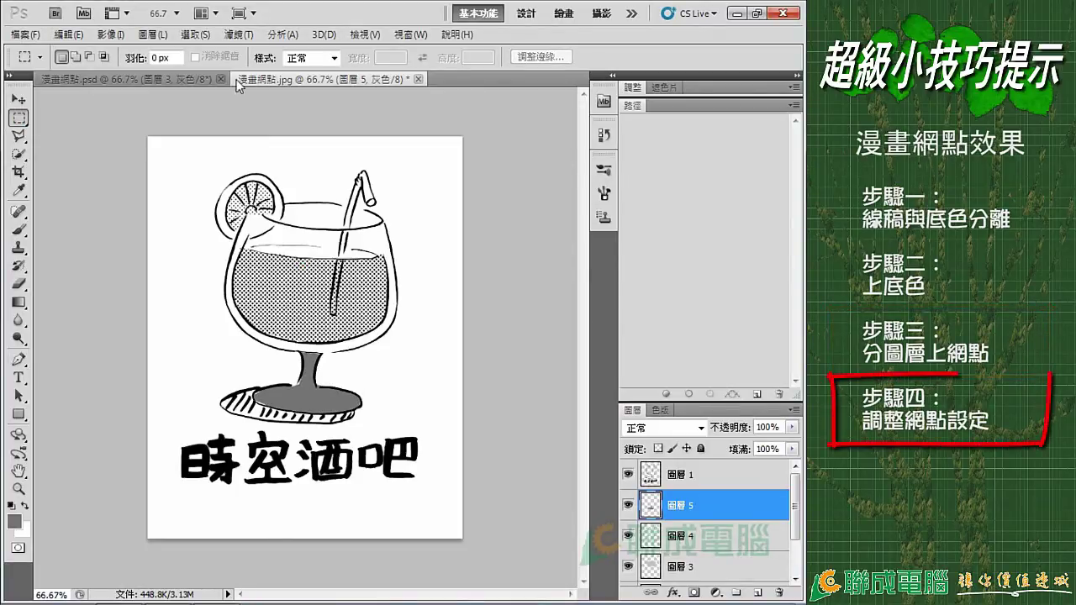
Apply Color Halftone at max radius 7, 45° to the stem and base on 圖層 5.
click(237, 35)
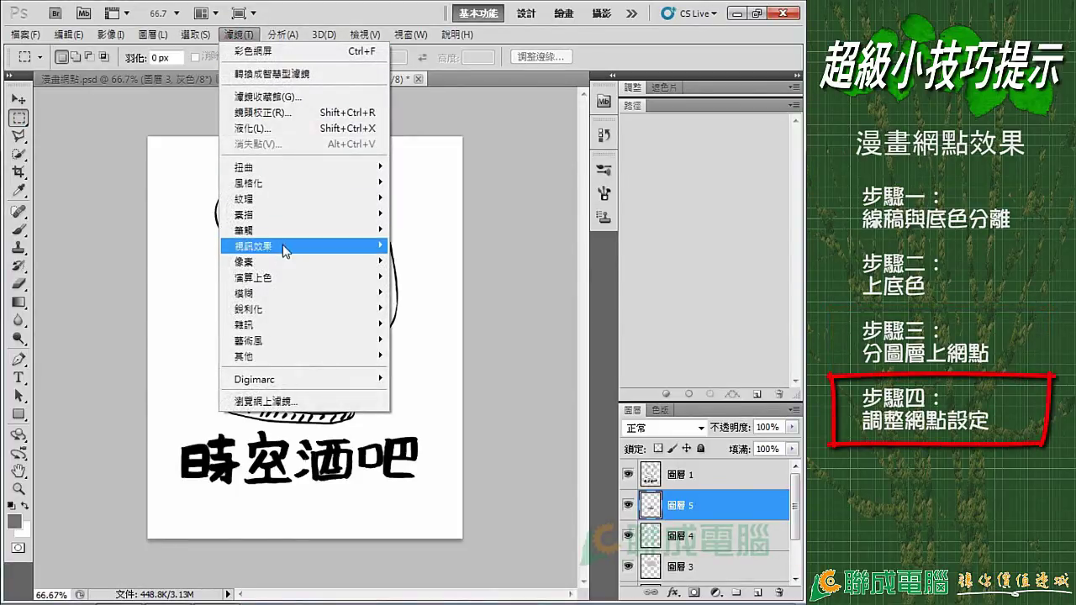
mouse_move(278, 262)
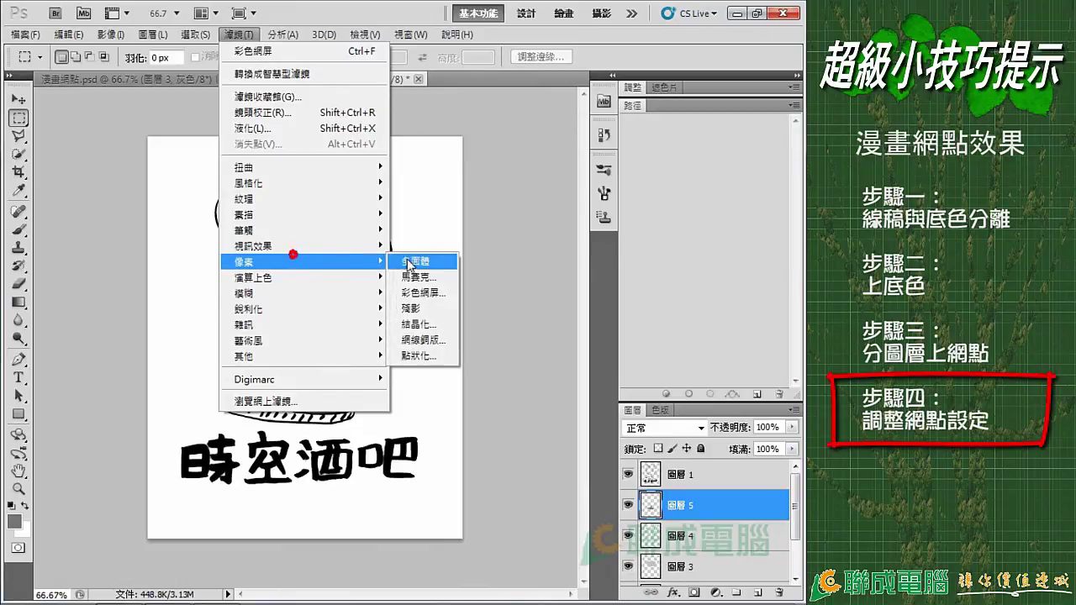
click(420, 296)
text(7)
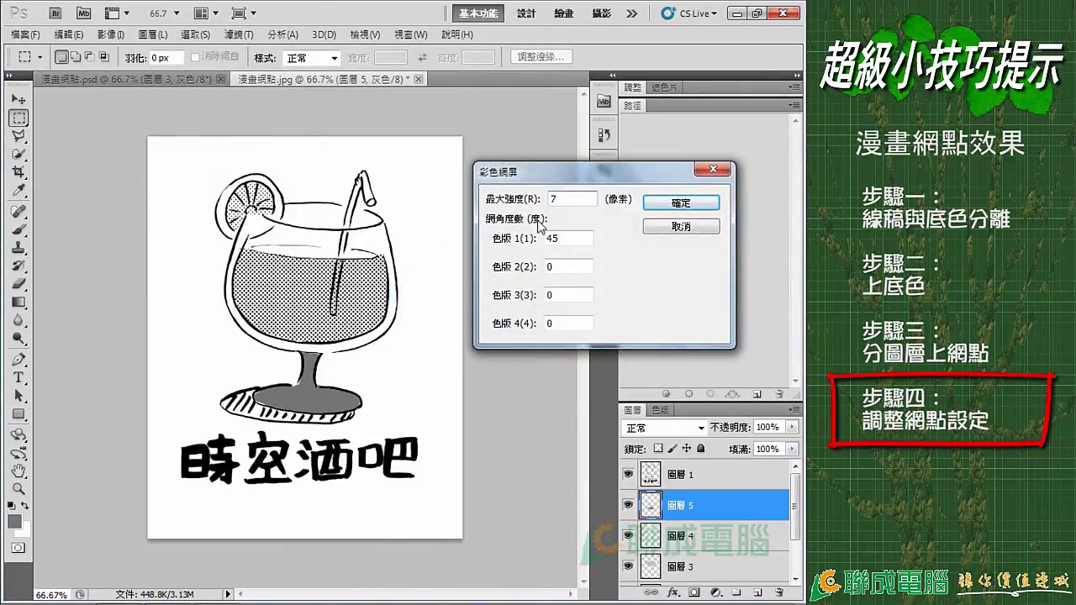
click(677, 202)
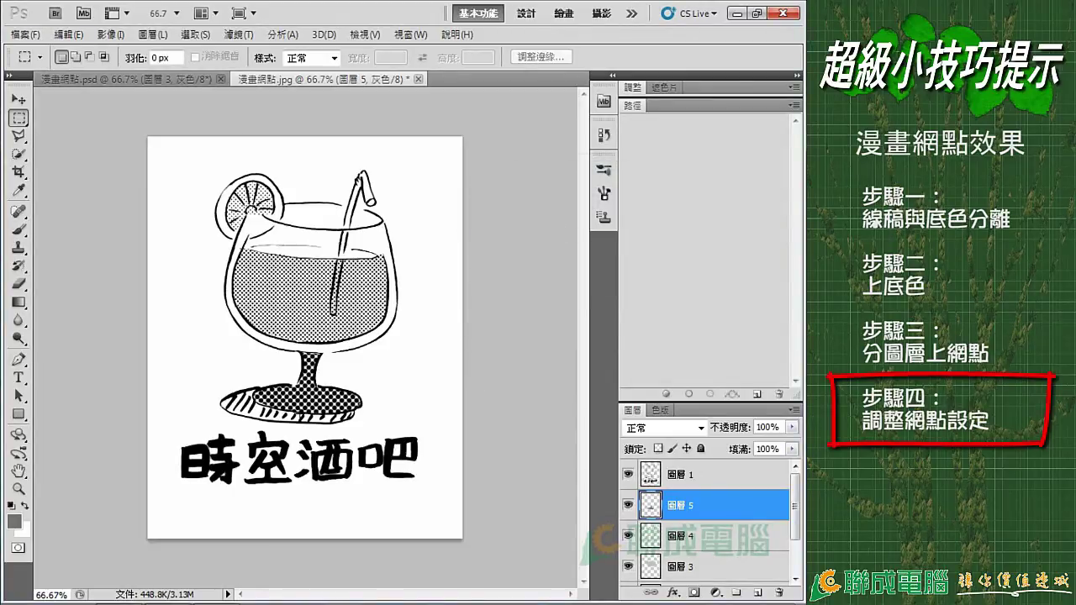